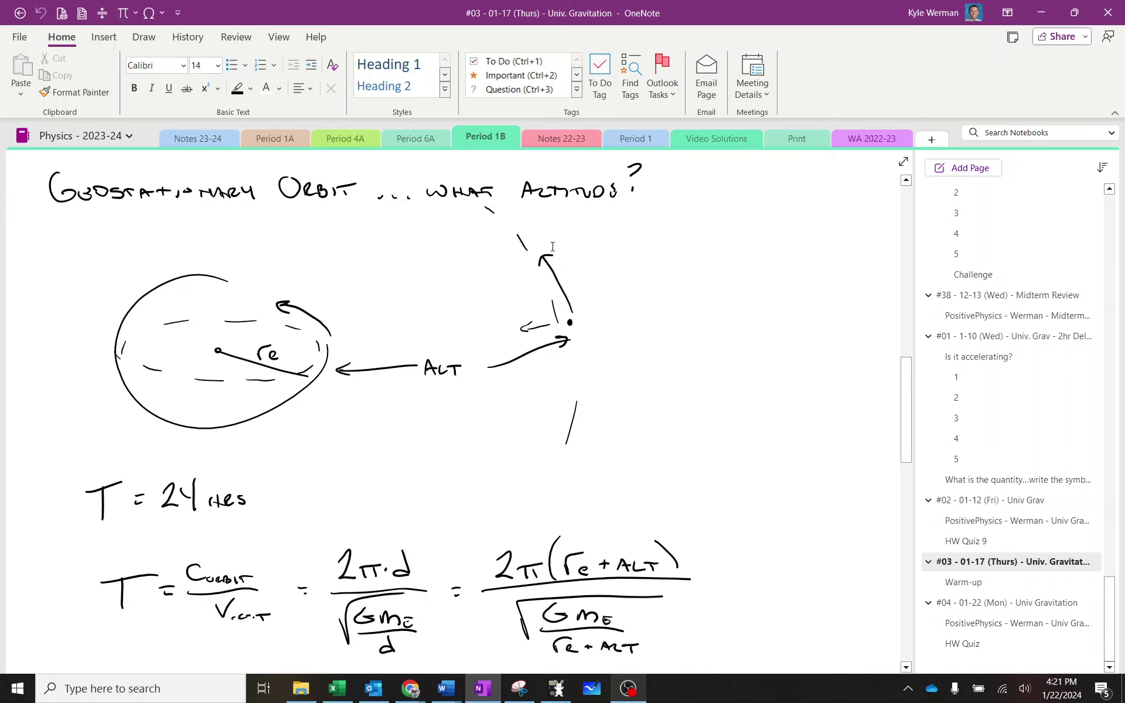
Place the cursor beside T = 24 hrs and scroll down to the period equations.
left_click(71, 499)
scroll(405, 533, "down", 3)
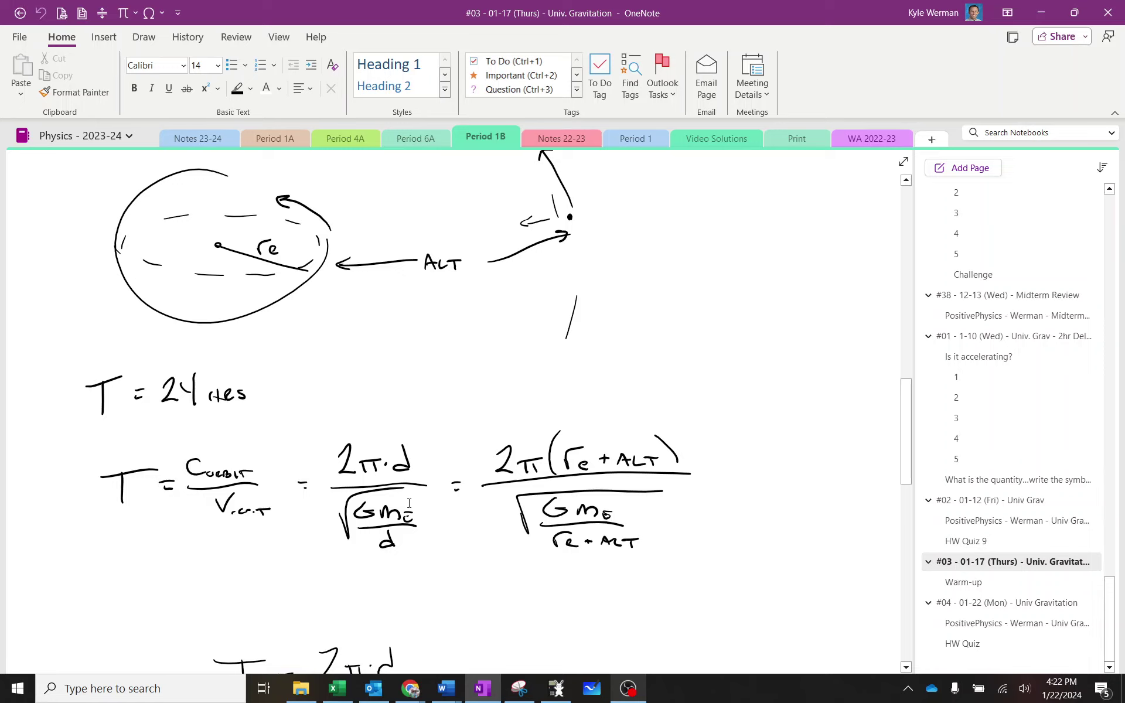
Lasso-select the T = 2π·d equation ink, then deselect it.
scroll(409, 502, "down", 3)
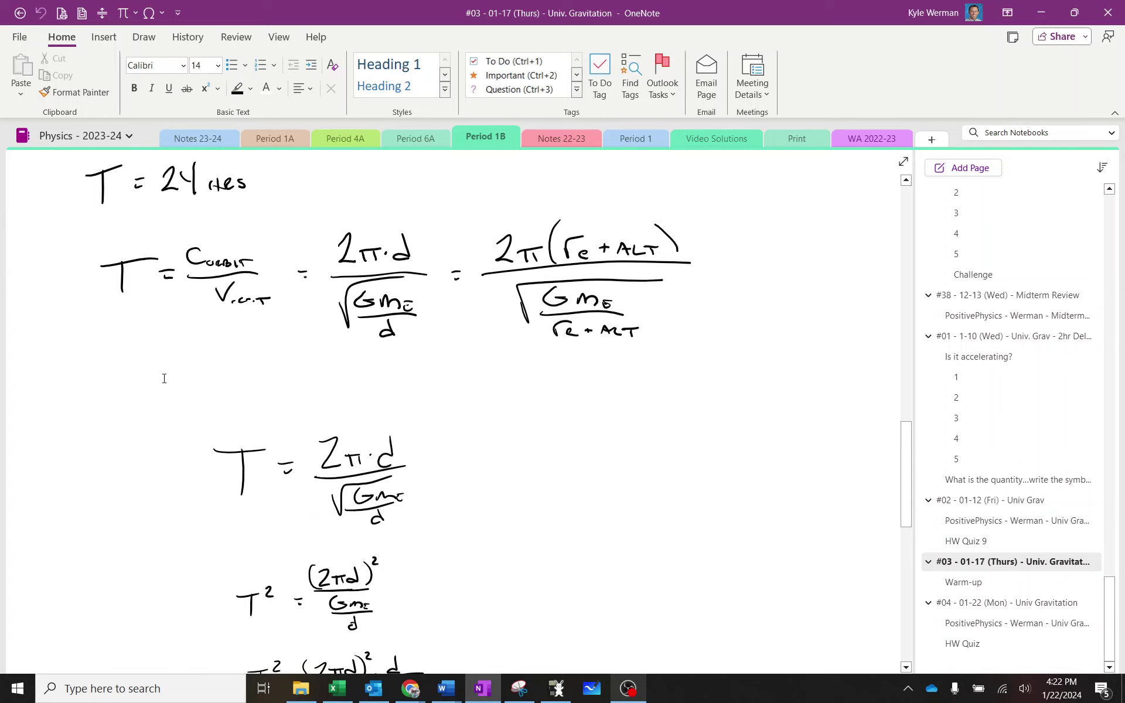
left_click_drag(164, 378, 445, 550)
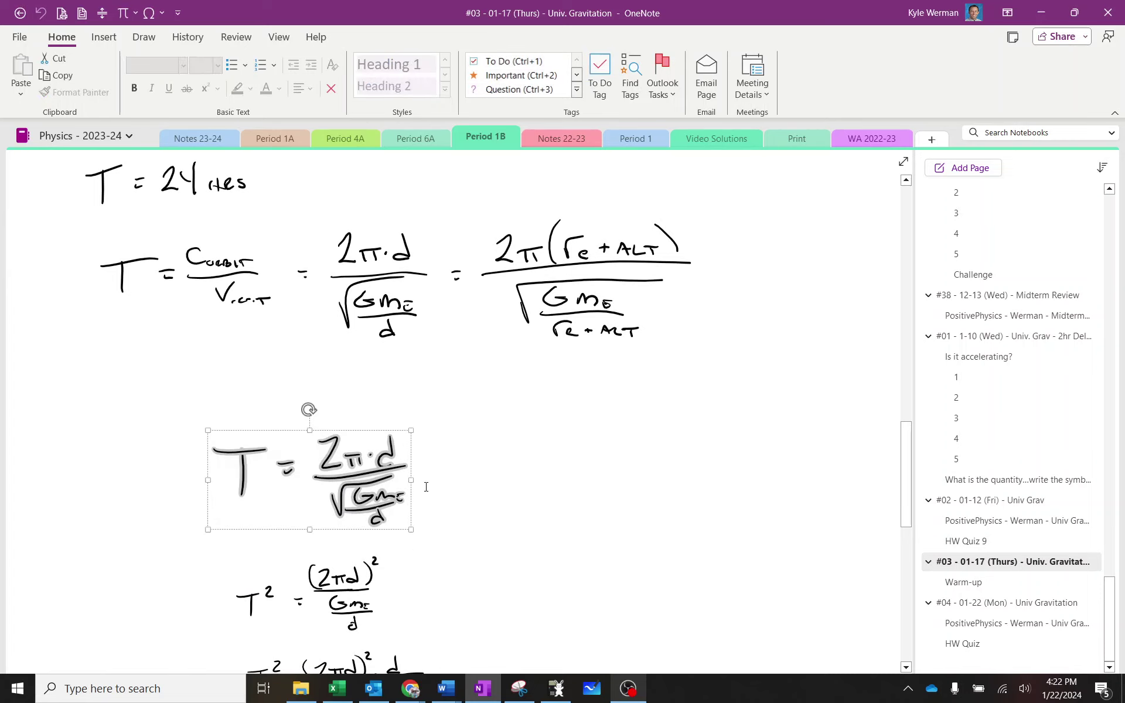
left_click(443, 485)
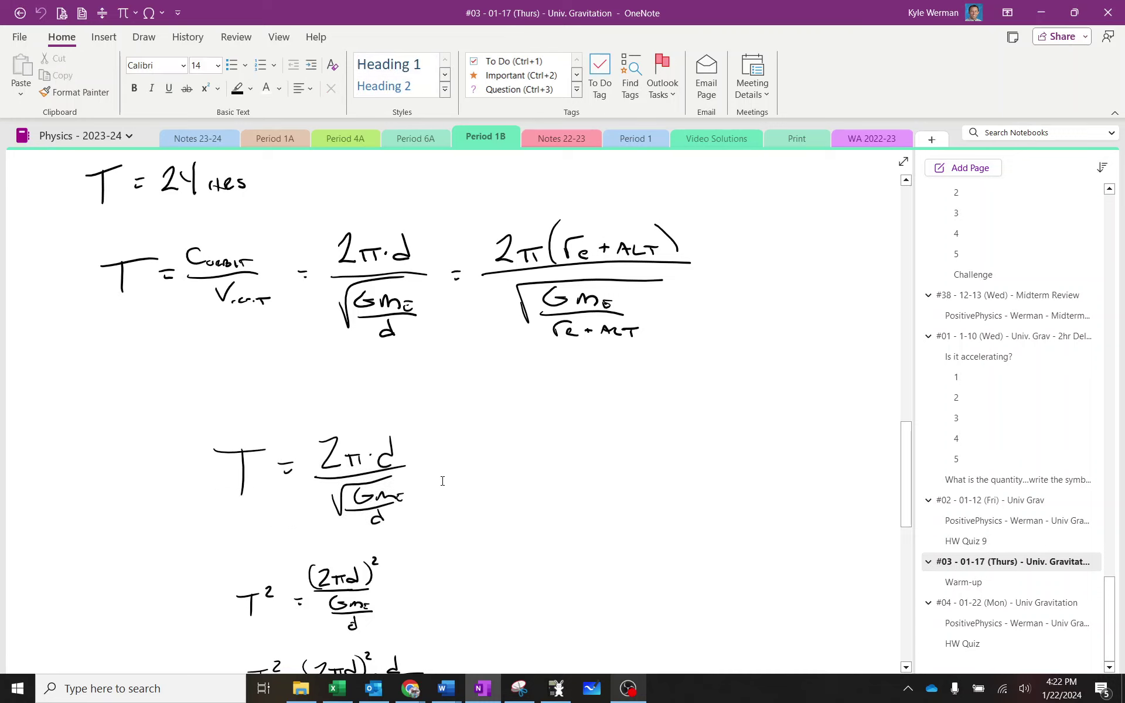
Scroll down through the derivation to d = 4.22×10^7 m and d = r_E + ALT.
scroll(416, 478, "down", 1)
scroll(416, 477, "down", 2)
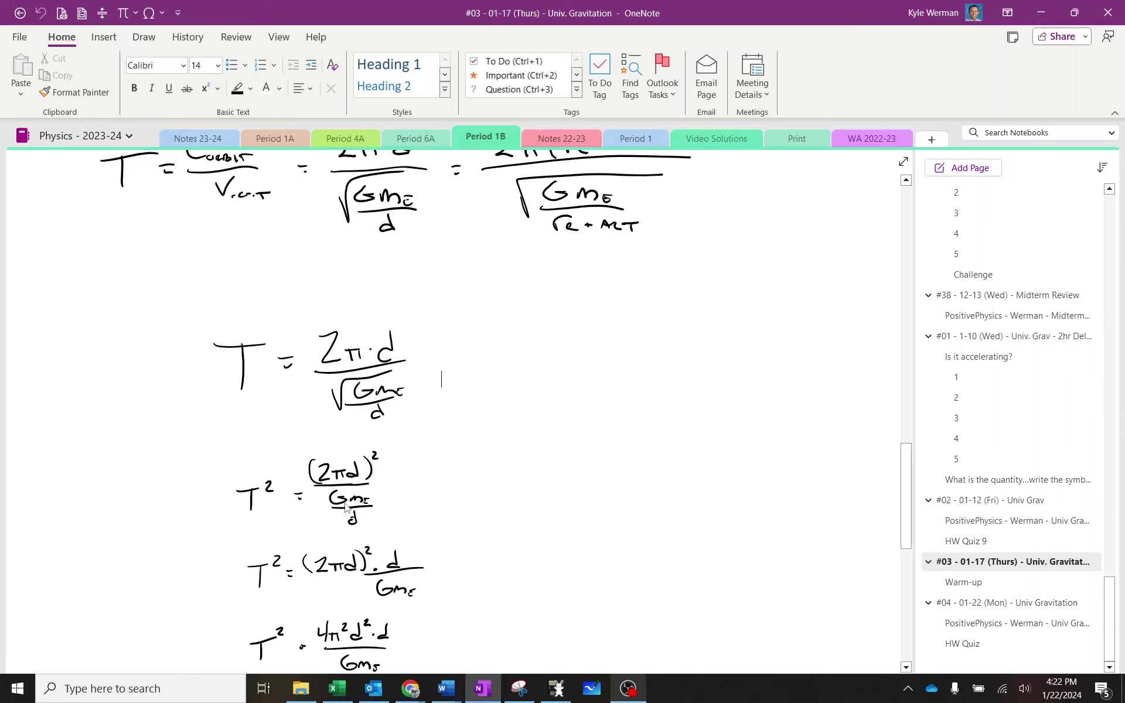
scroll(359, 495, "down", 1)
scroll(358, 495, "down", 1)
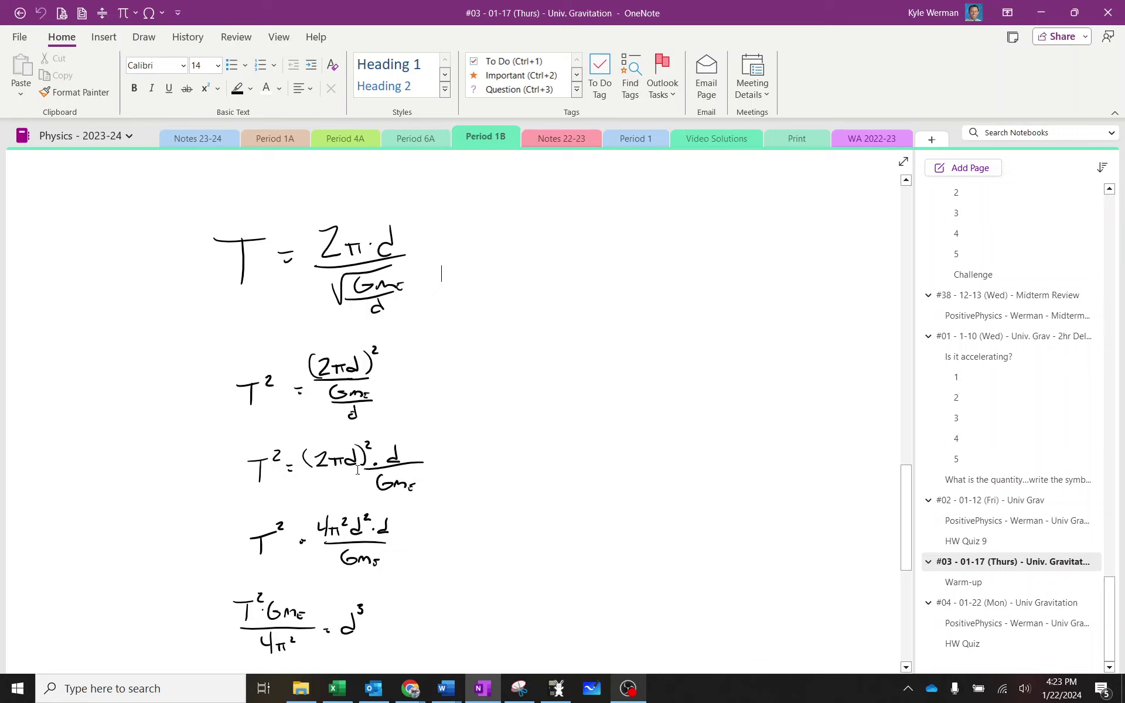
scroll(455, 503, "down", 3)
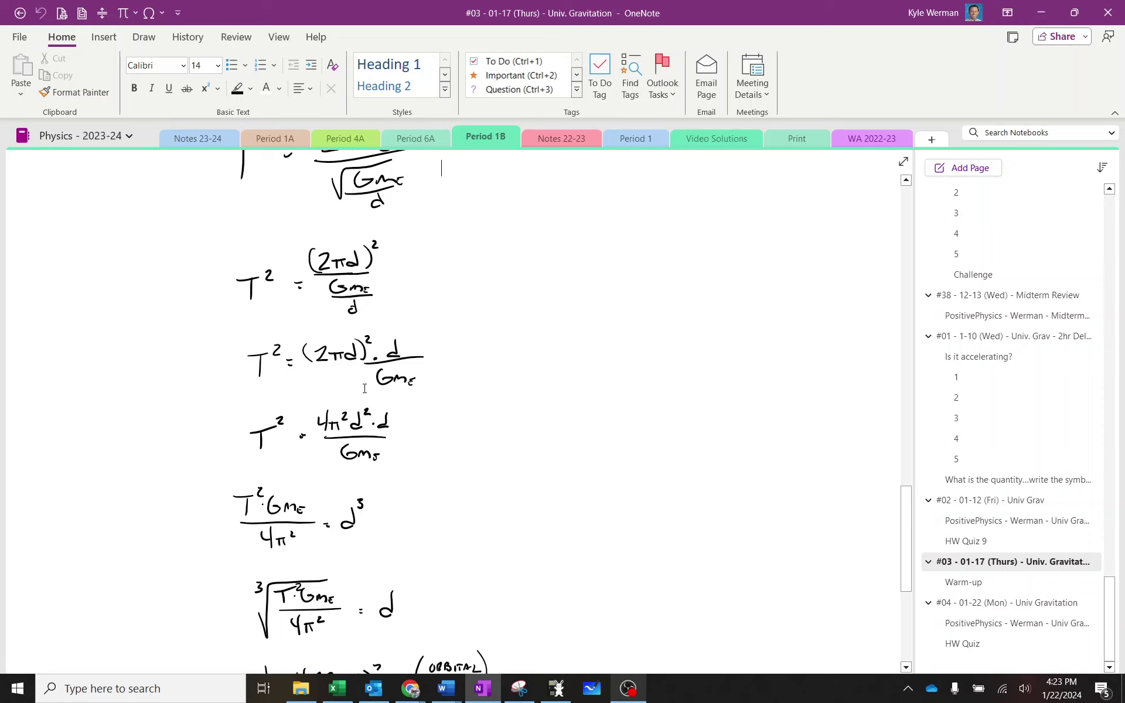
scroll(387, 412, "down", 3)
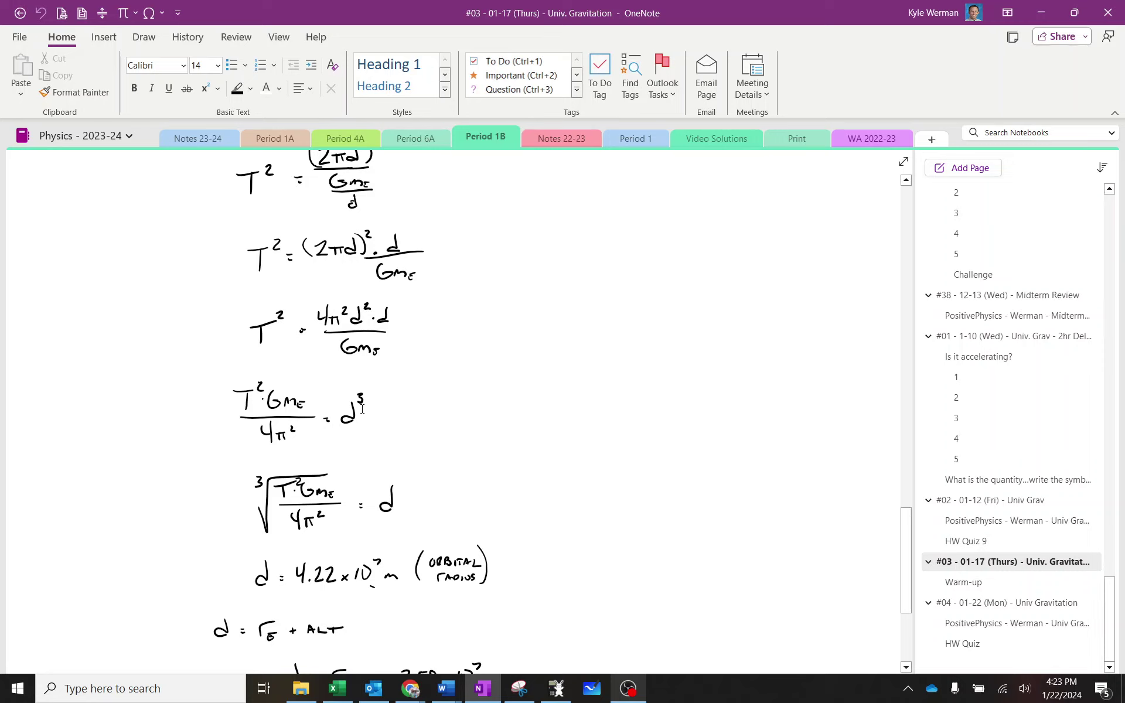
Bring up the TI-83 Plus emulator, enter Ans^(1/3), then erase it.
left_click(556, 688)
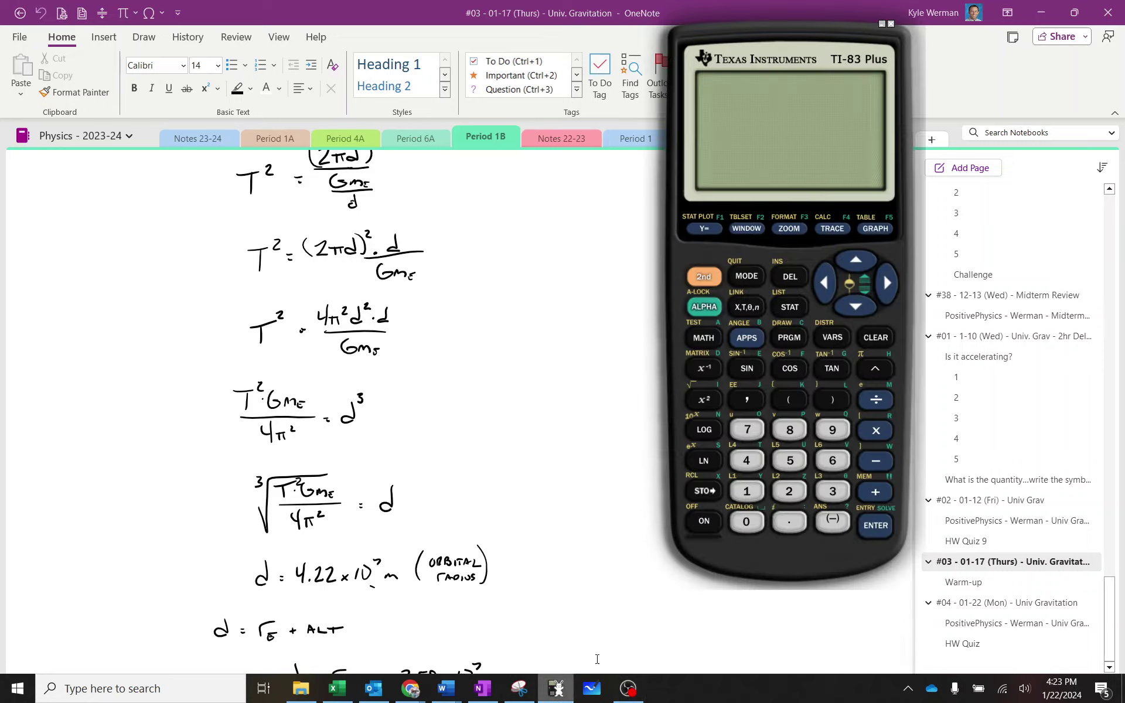
left_click(703, 522)
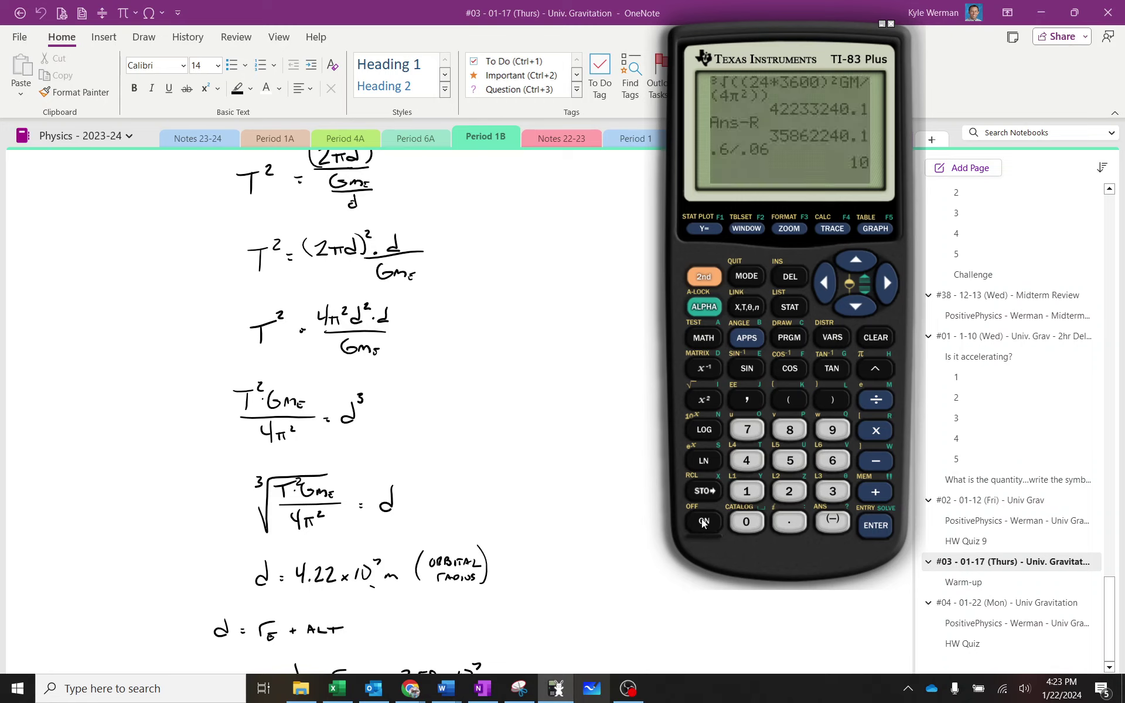
left_click(703, 339)
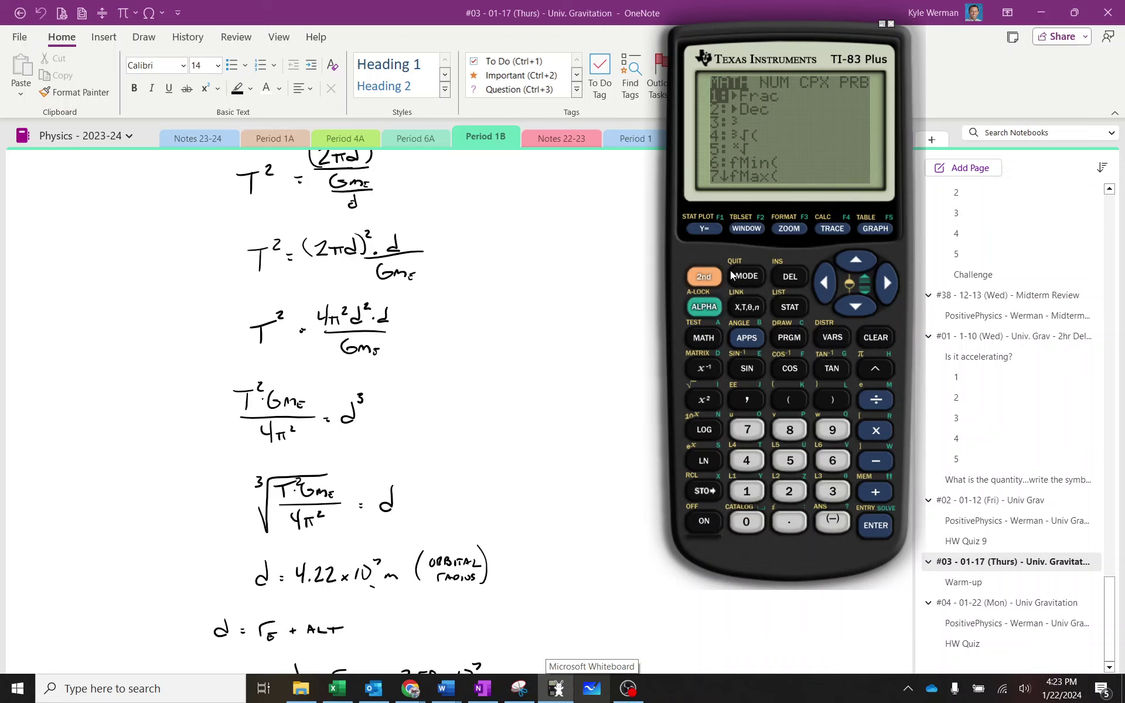
left_click(712, 277)
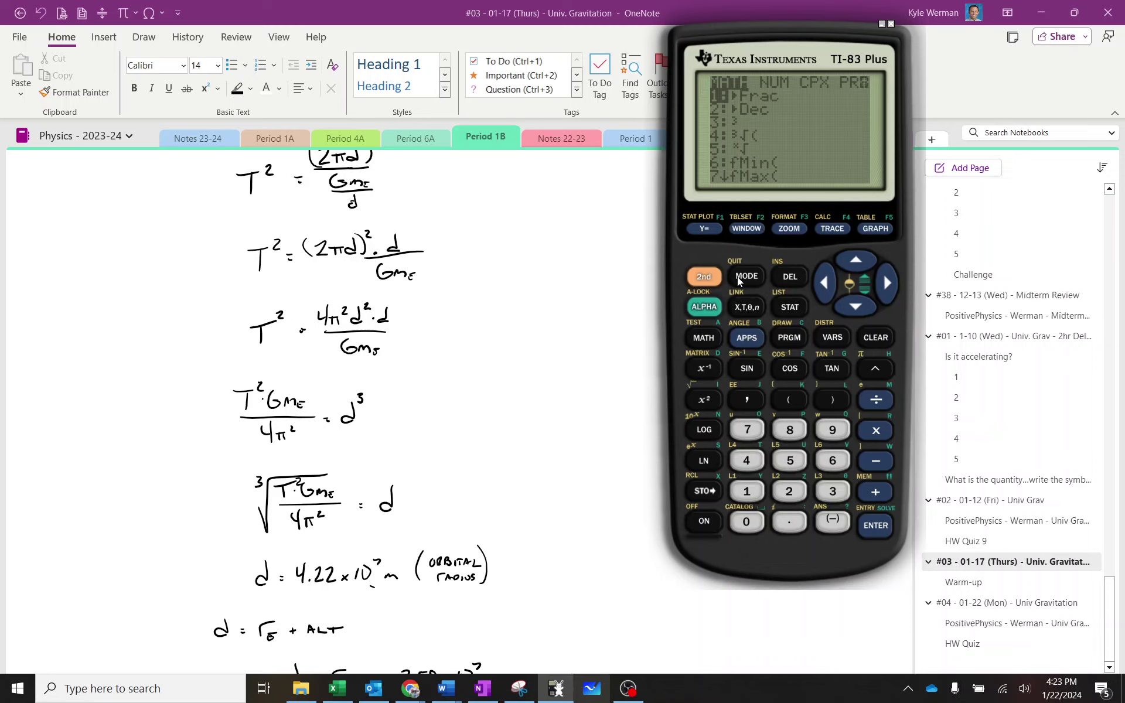
left_click(873, 367)
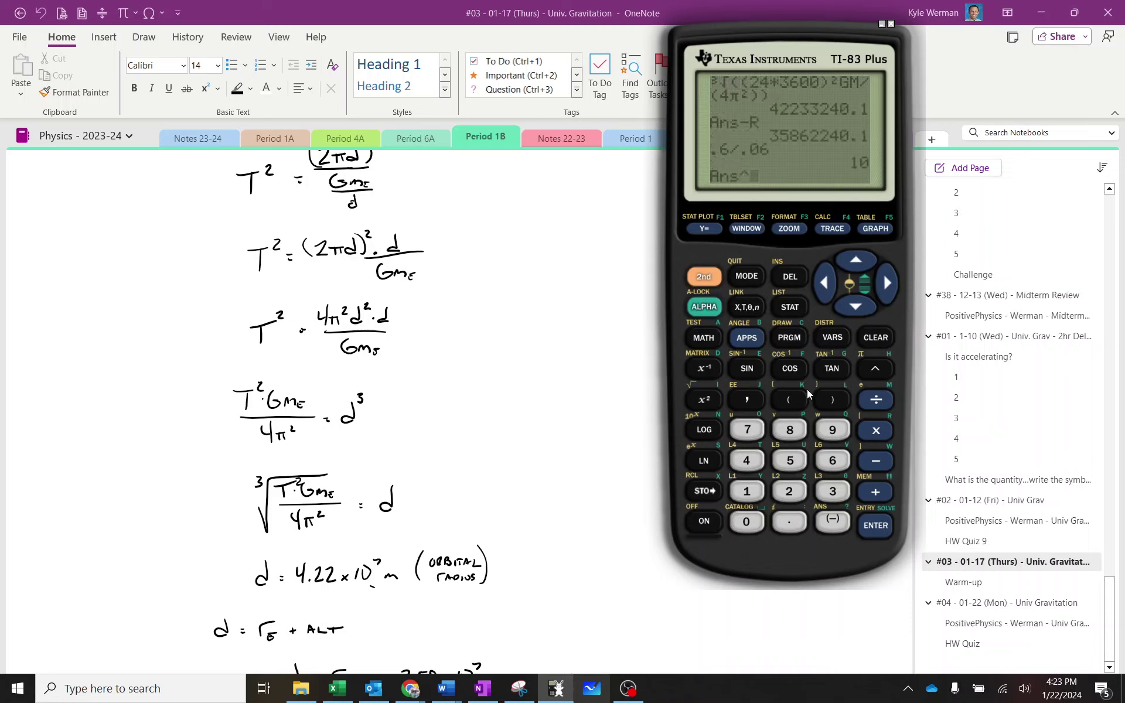
left_click(789, 400)
left_click(746, 491)
left_click(875, 399)
left_click(832, 491)
left_click(828, 403)
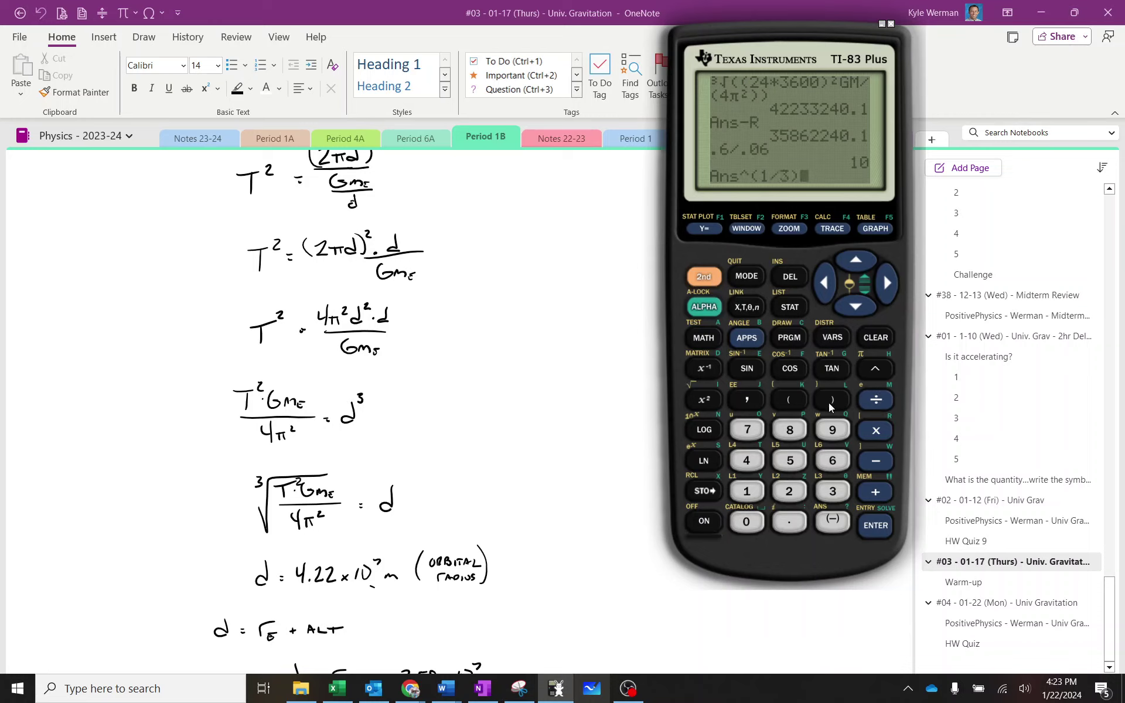
left_click(877, 339)
Compute 2^3 on the calculator, getting 8.
left_click(790, 491)
left_click(875, 368)
left_click(830, 487)
left_click(872, 528)
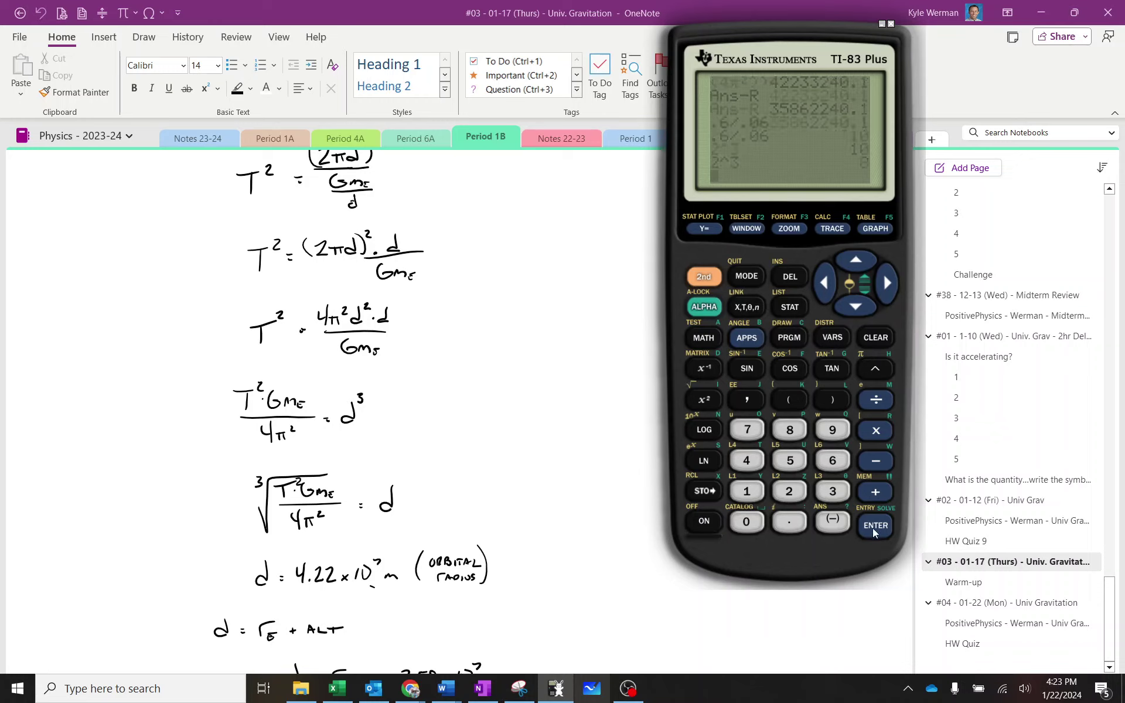
Compute 8^(1/3) on the calculator, getting 2.
left_click(789, 429)
left_click(875, 368)
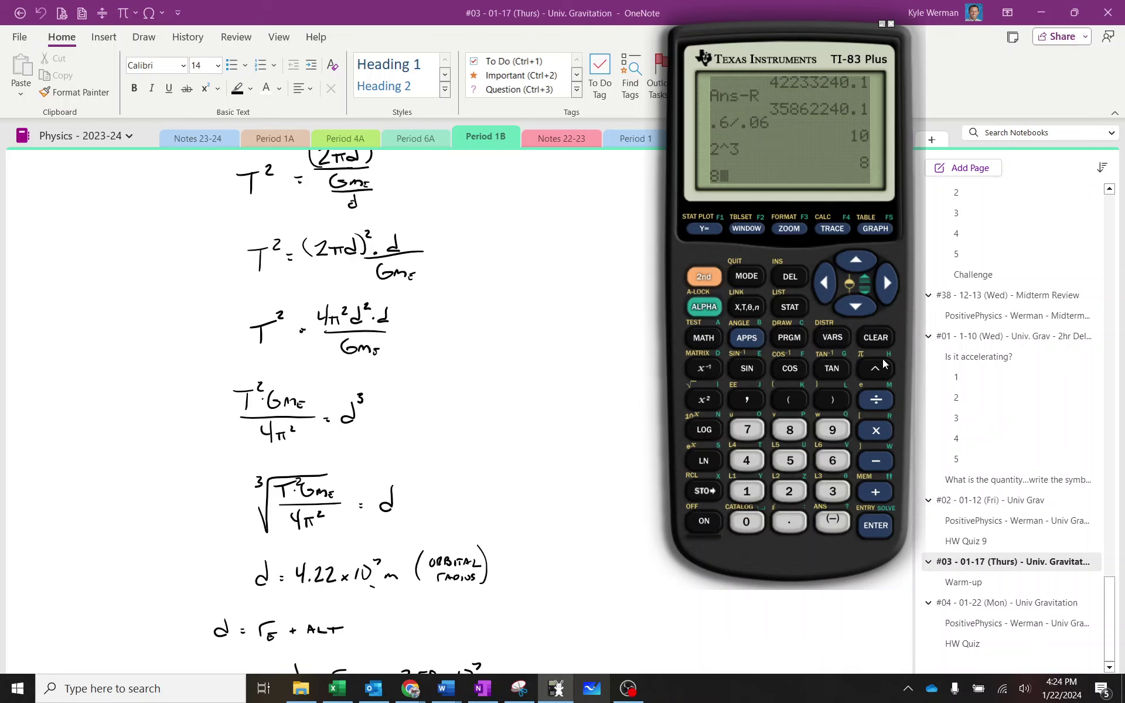
left_click(789, 400)
left_click(746, 491)
left_click(875, 399)
left_click(831, 491)
left_click(828, 400)
left_click(871, 527)
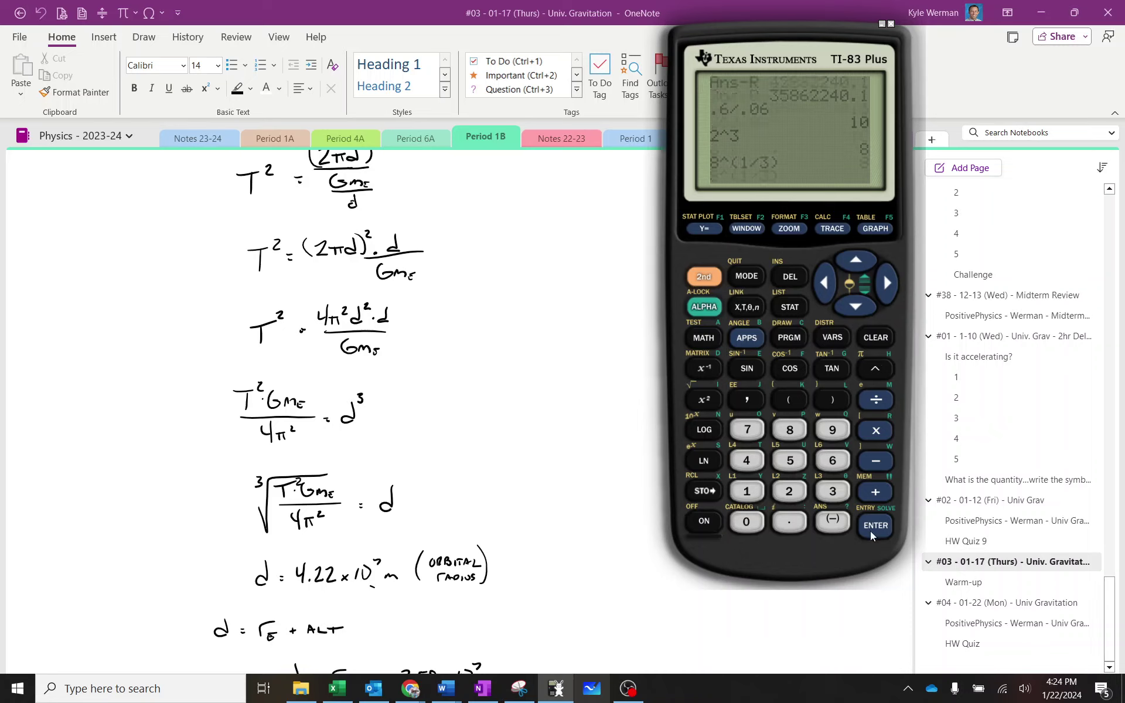
Evaluate ∛(8) from the MATH menu, confirming it equals 2.
left_click(704, 339)
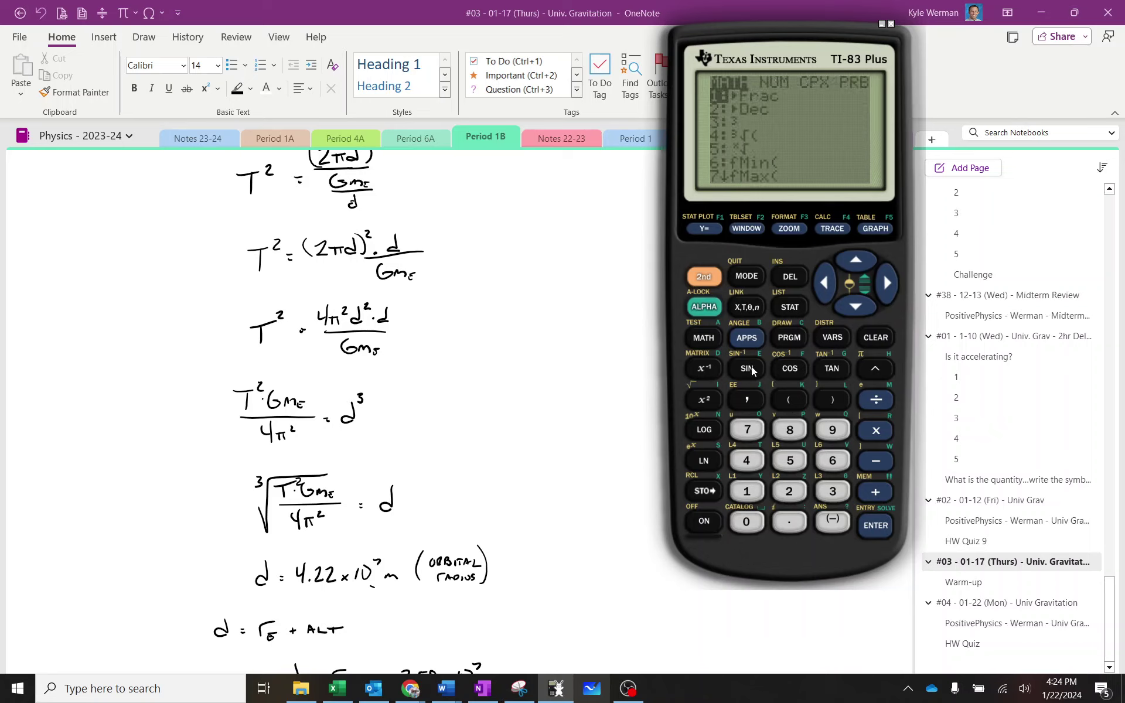
left_click(748, 460)
left_click(801, 433)
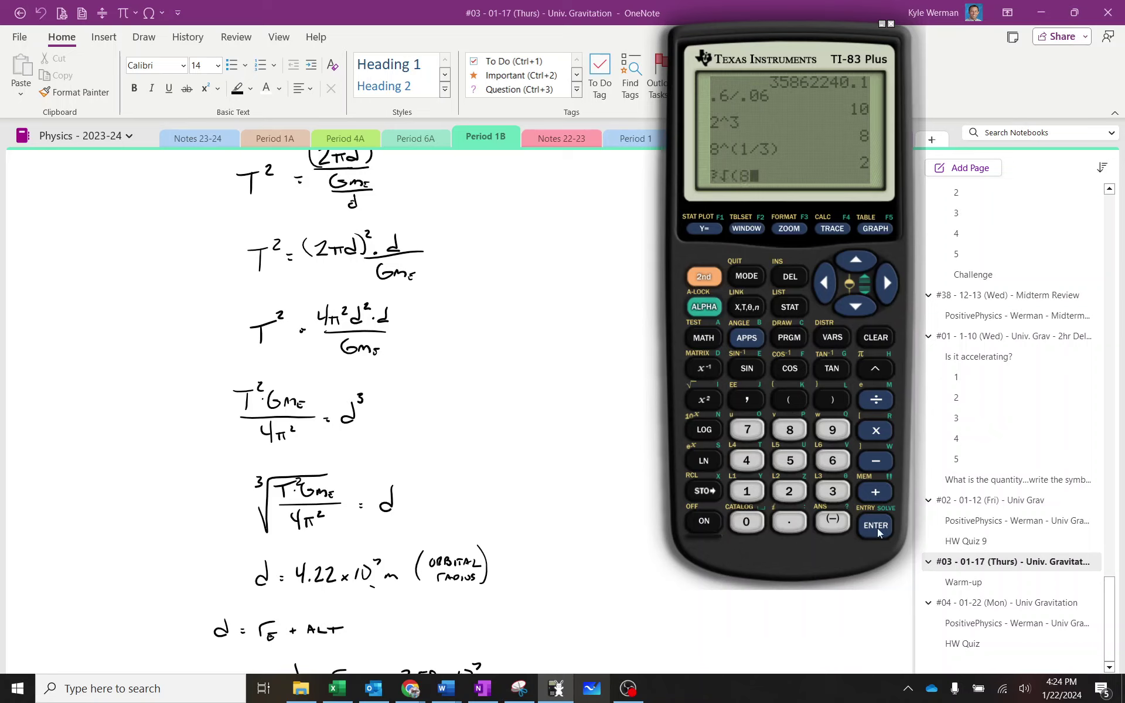
left_click(876, 528)
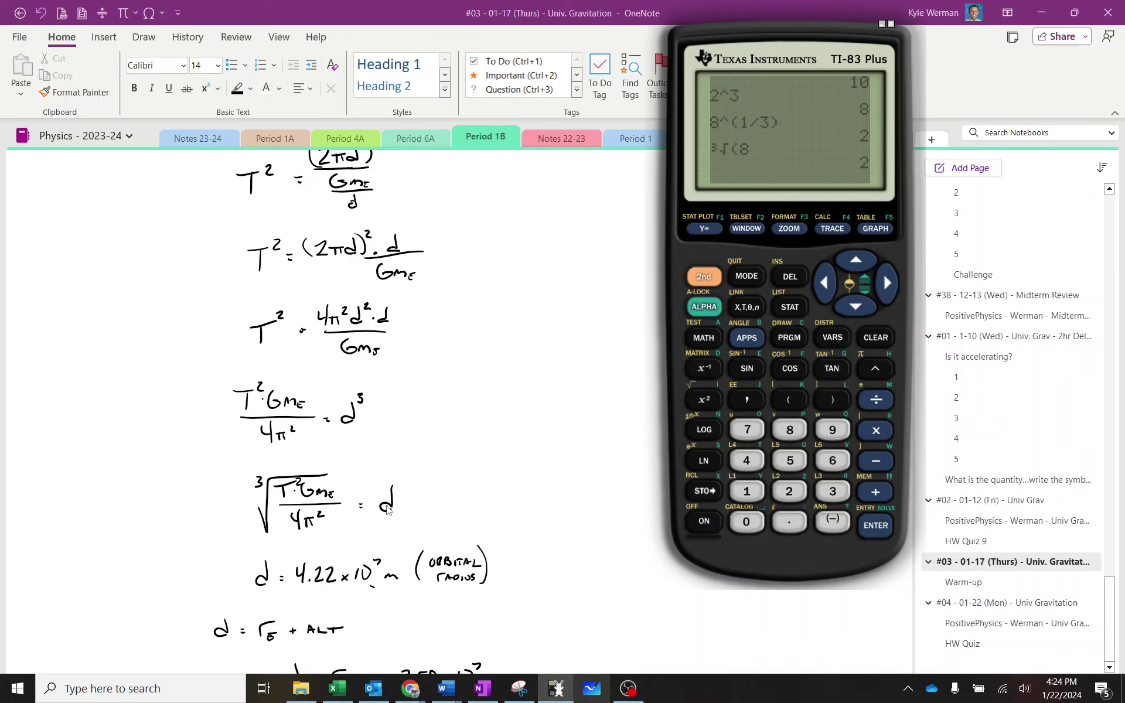
scroll(245, 355, "down", 2)
Back in the notes, lasso the cube-root equation for d, then deselect it.
left_click_drag(232, 352, 424, 436)
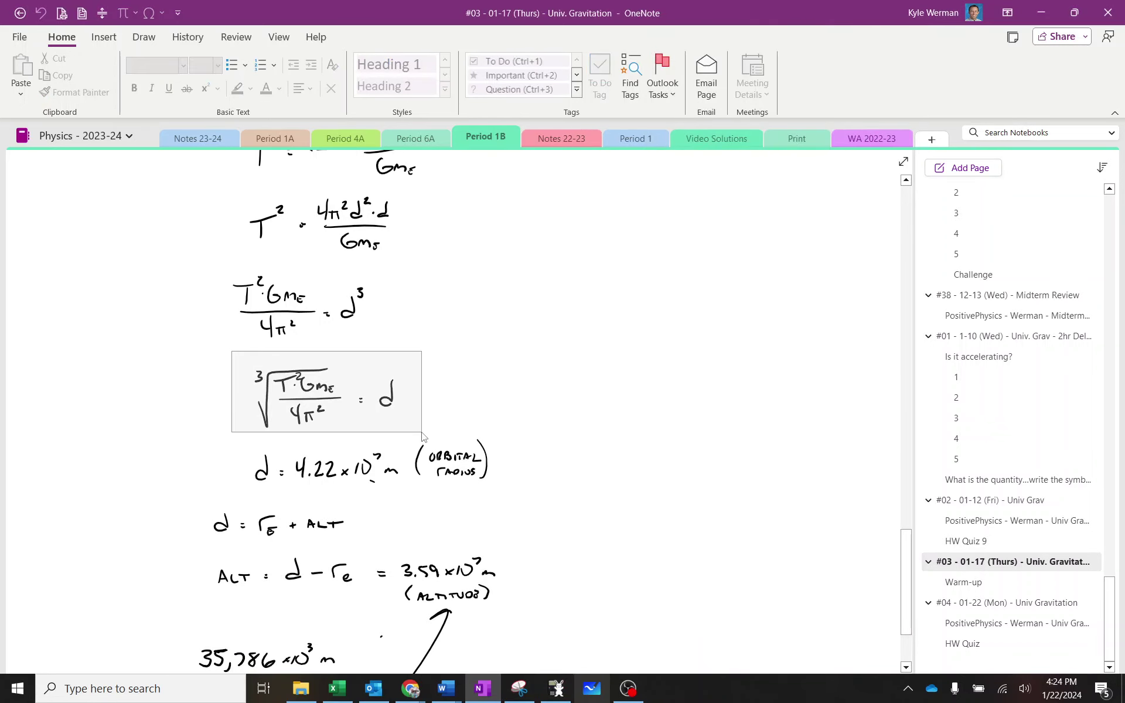
left_click_drag(422, 436, 423, 433)
left_click(594, 405)
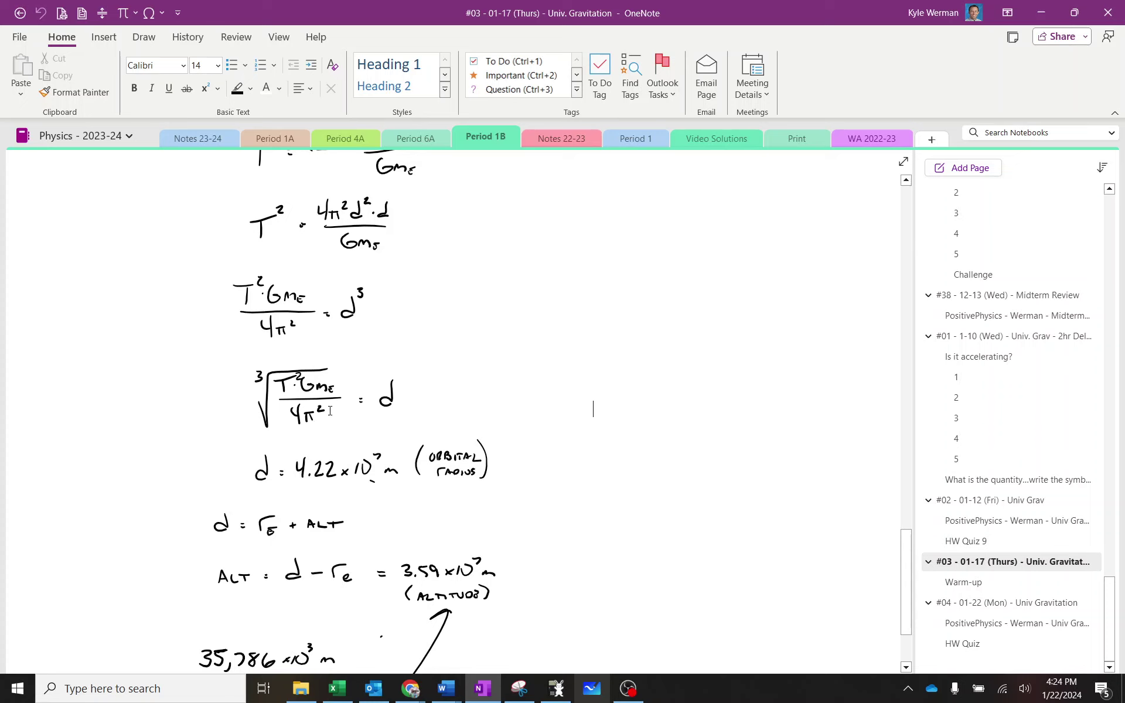
On the calculator, start a cube root of (24·3600)², the period in seconds squared.
left_click(556, 688)
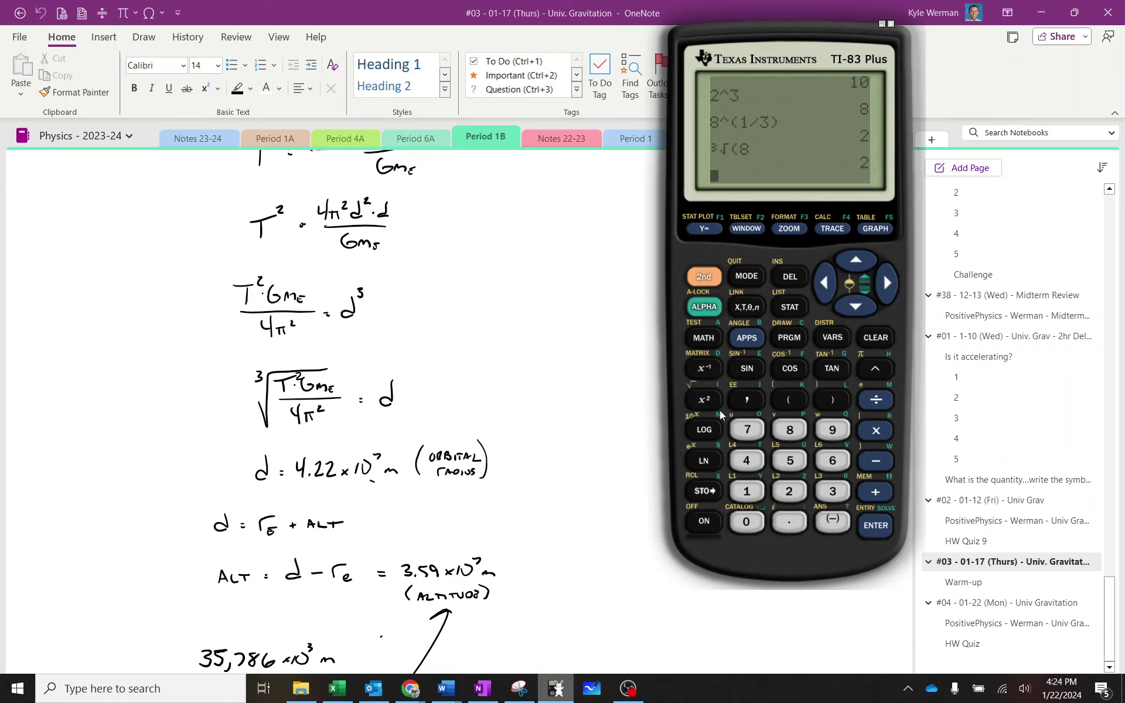
left_click(705, 337)
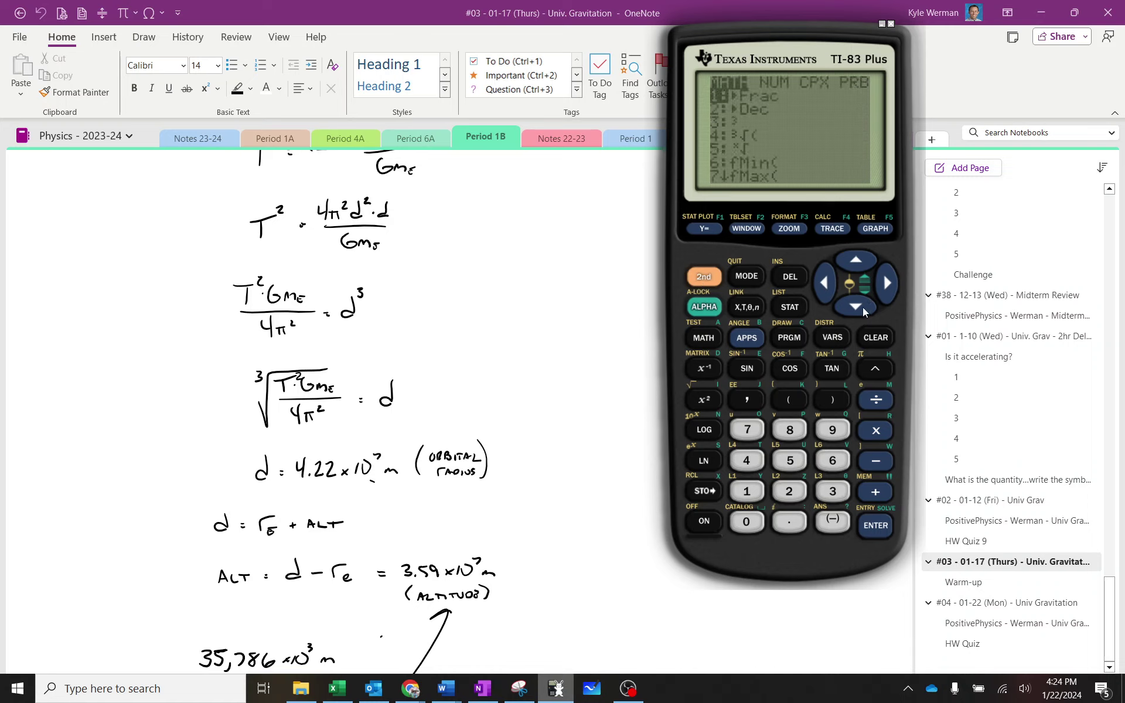
left_click(761, 466)
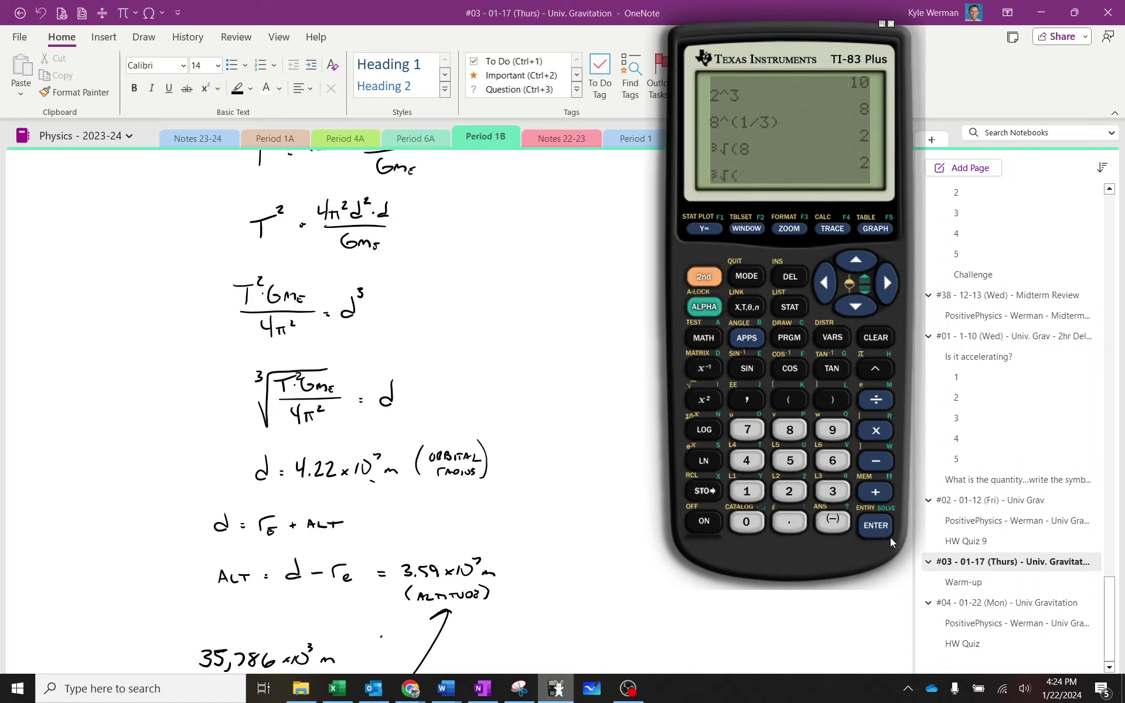
left_click(790, 403)
left_click(789, 491)
left_click(746, 460)
left_click(875, 431)
left_click(832, 491)
left_click(831, 460)
left_click(746, 521)
left_click(746, 521)
left_click(832, 401)
left_click(706, 401)
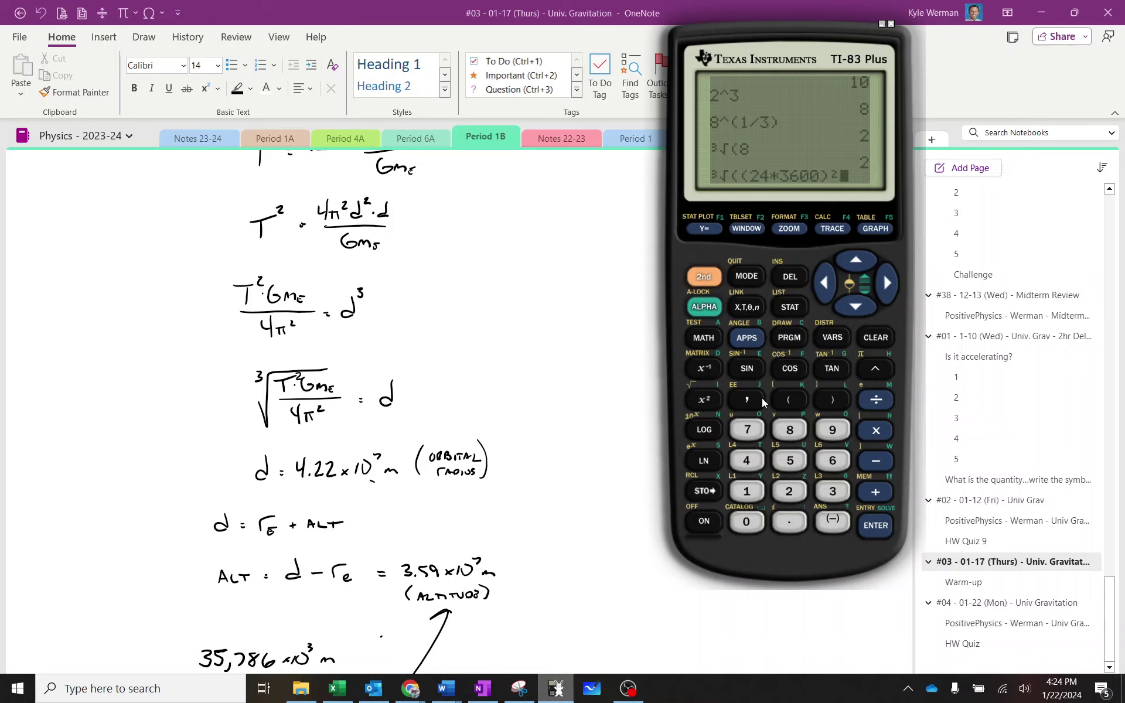
Multiply by GM, divide by 4π², and evaluate to get 42233240.1 m.
left_click(704, 307)
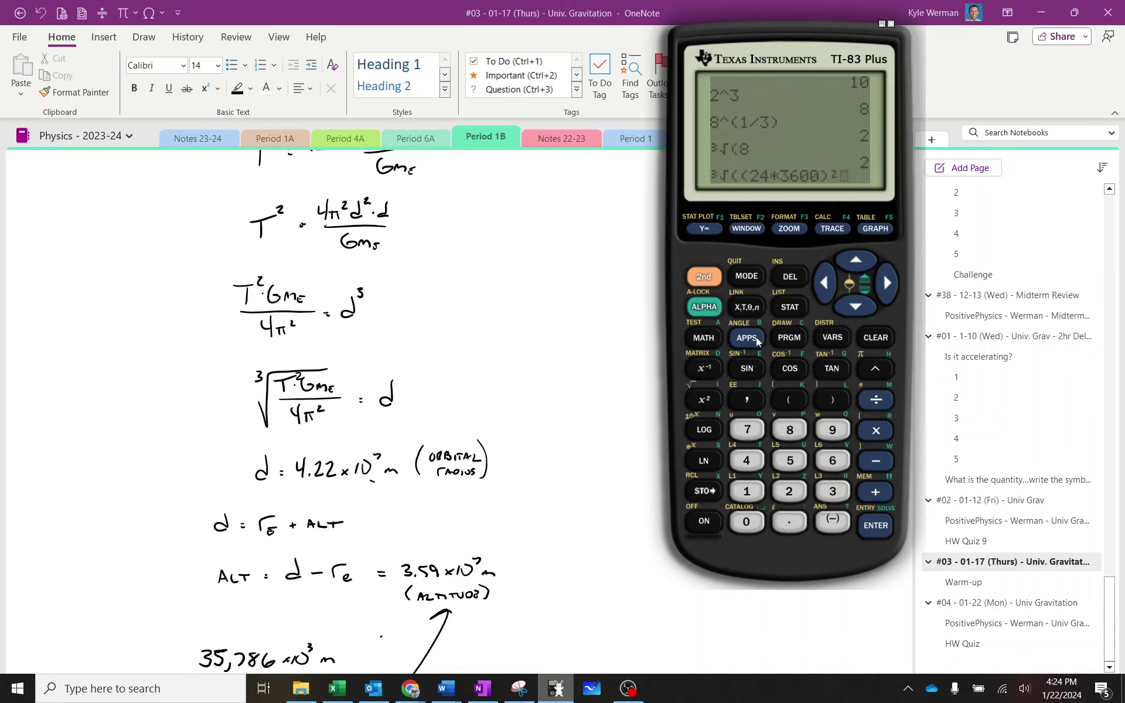
left_click(832, 365)
left_click(873, 400)
left_click(873, 403)
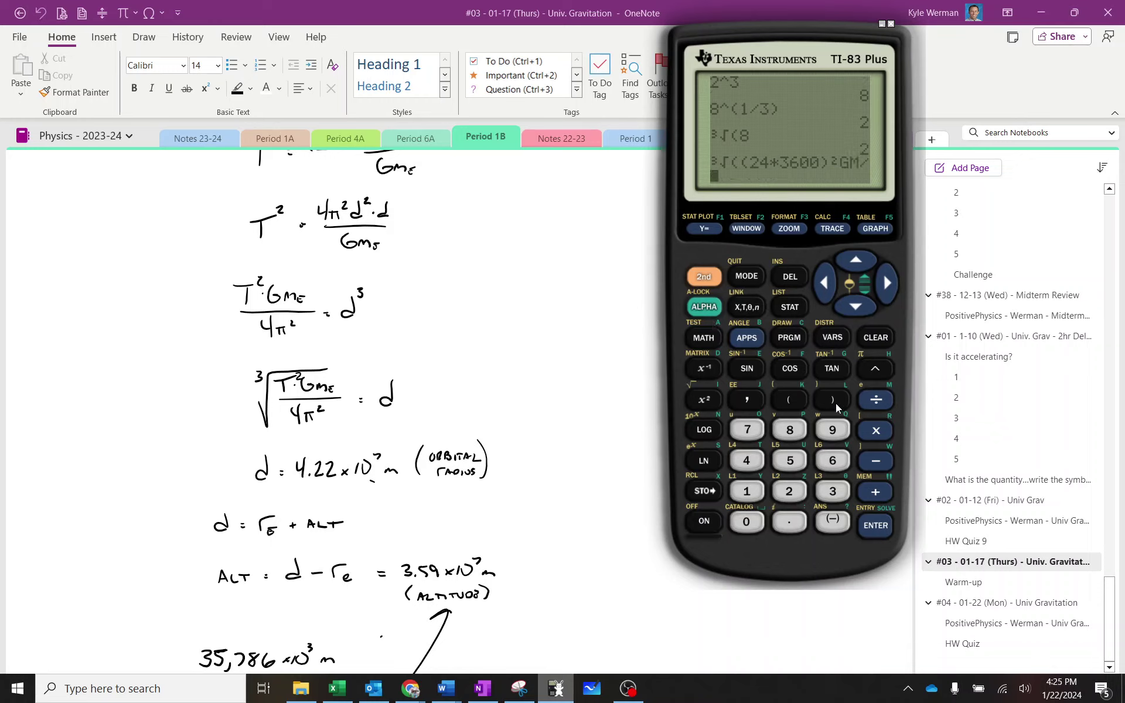
left_click(788, 401)
left_click(748, 461)
left_click(876, 367)
left_click(705, 400)
left_click(834, 400)
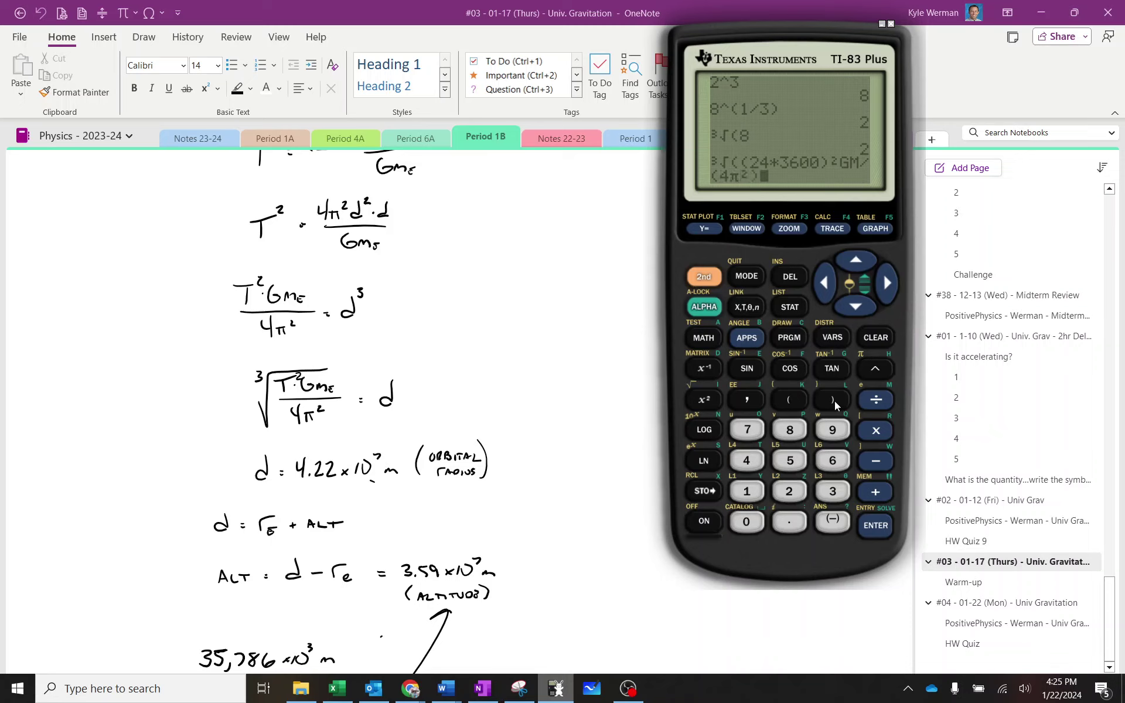
left_click(882, 529)
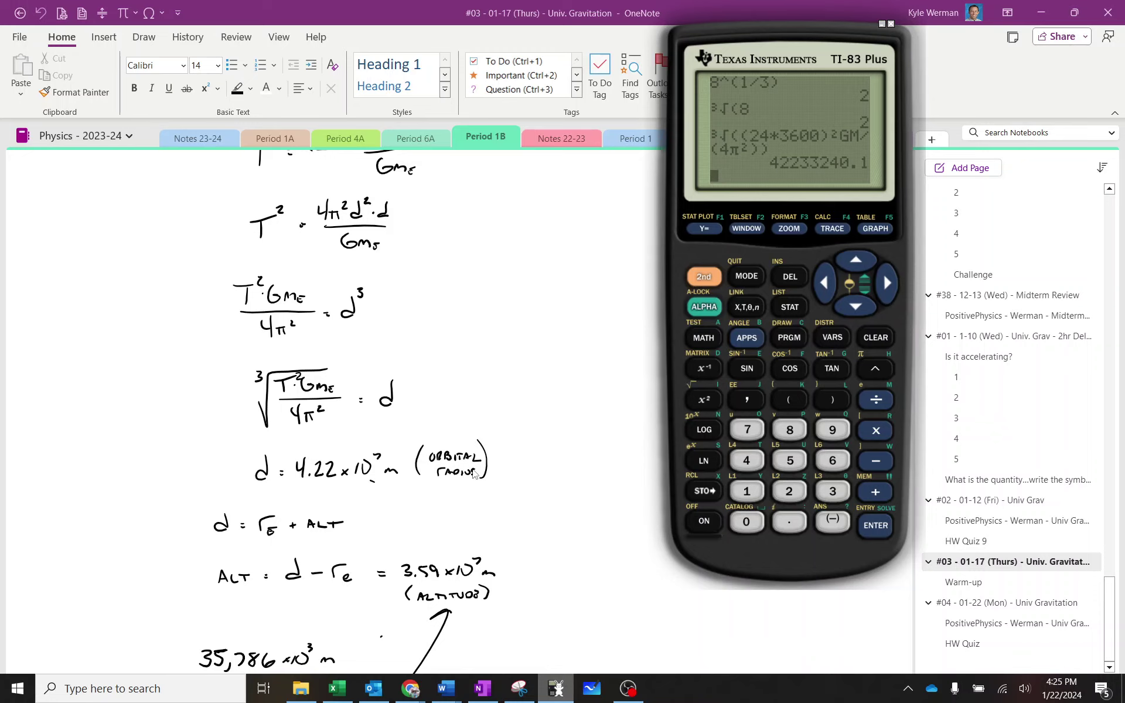
left_click(226, 525)
left_click(271, 527)
scroll(271, 527, "down", 3)
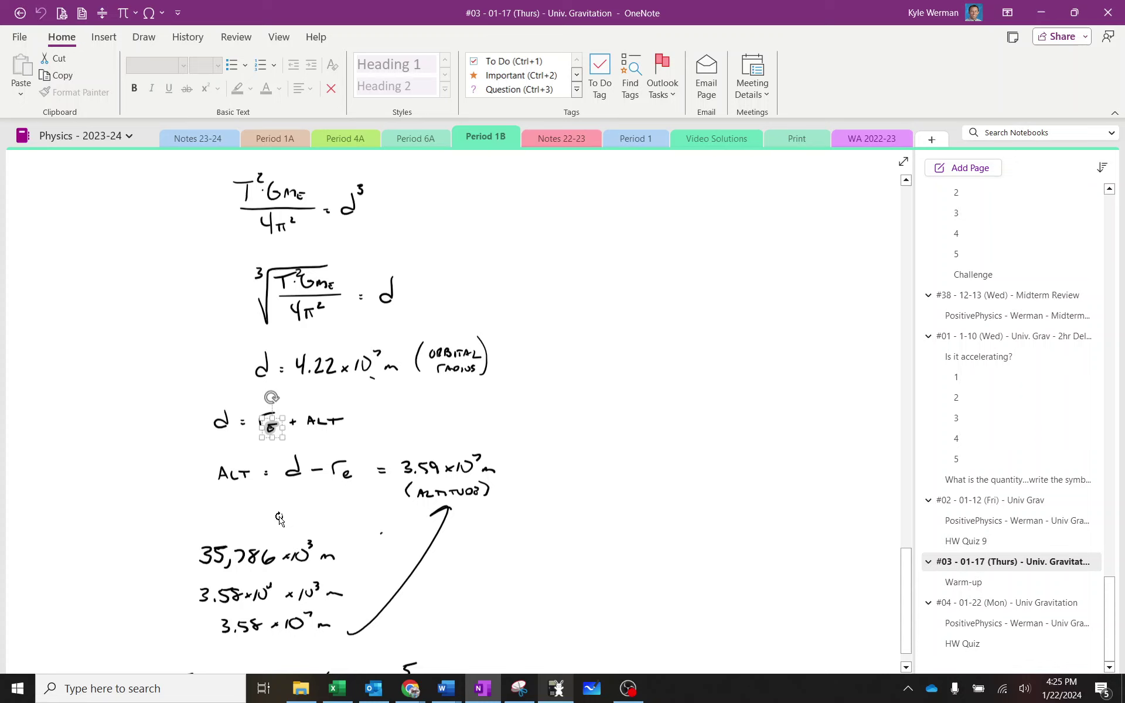
left_click(351, 416)
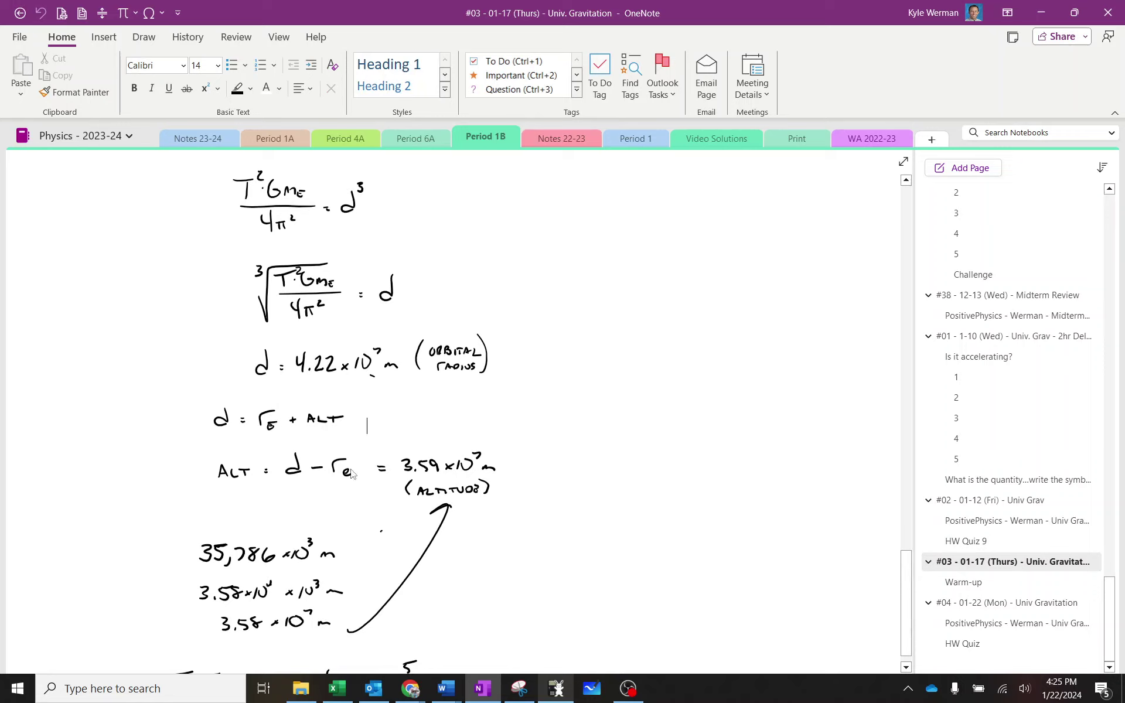
scroll(472, 468, "down", 3)
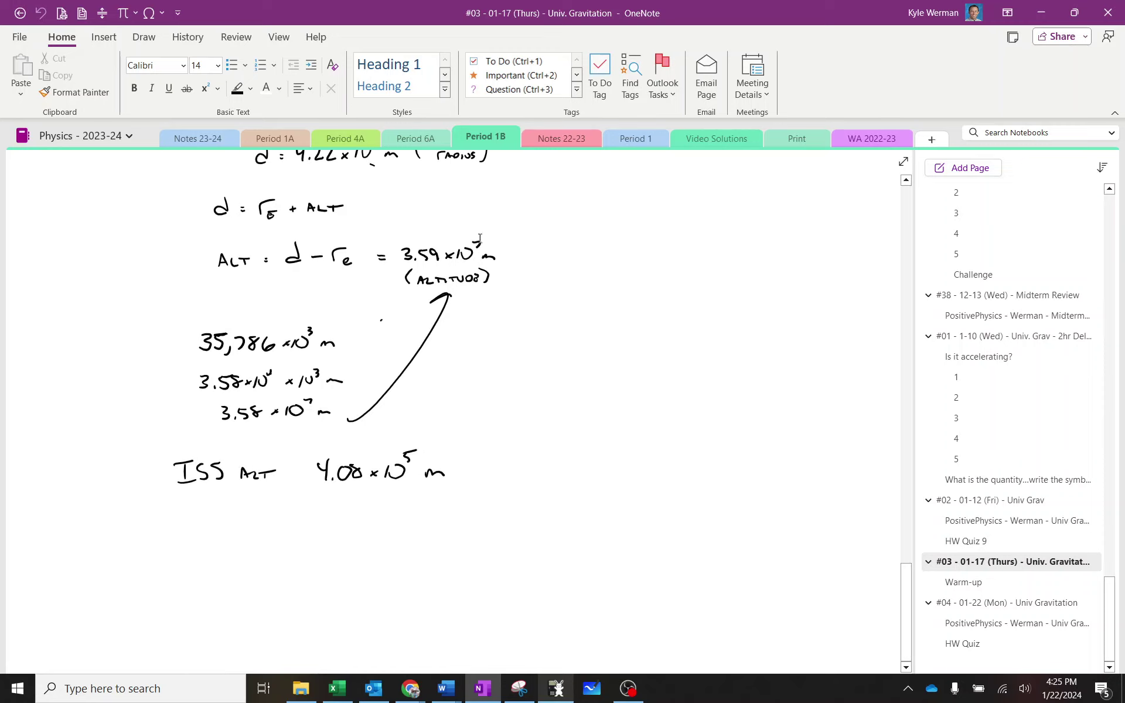
scroll(487, 271, "up", 2)
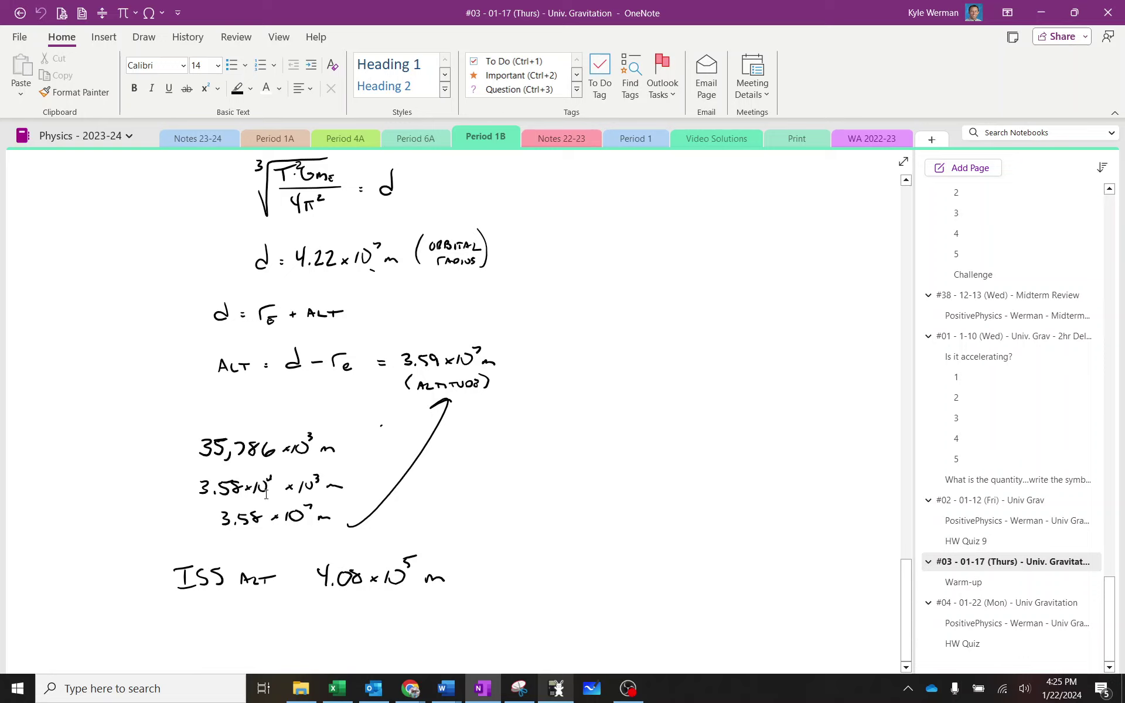
scroll(268, 486, "down", 3)
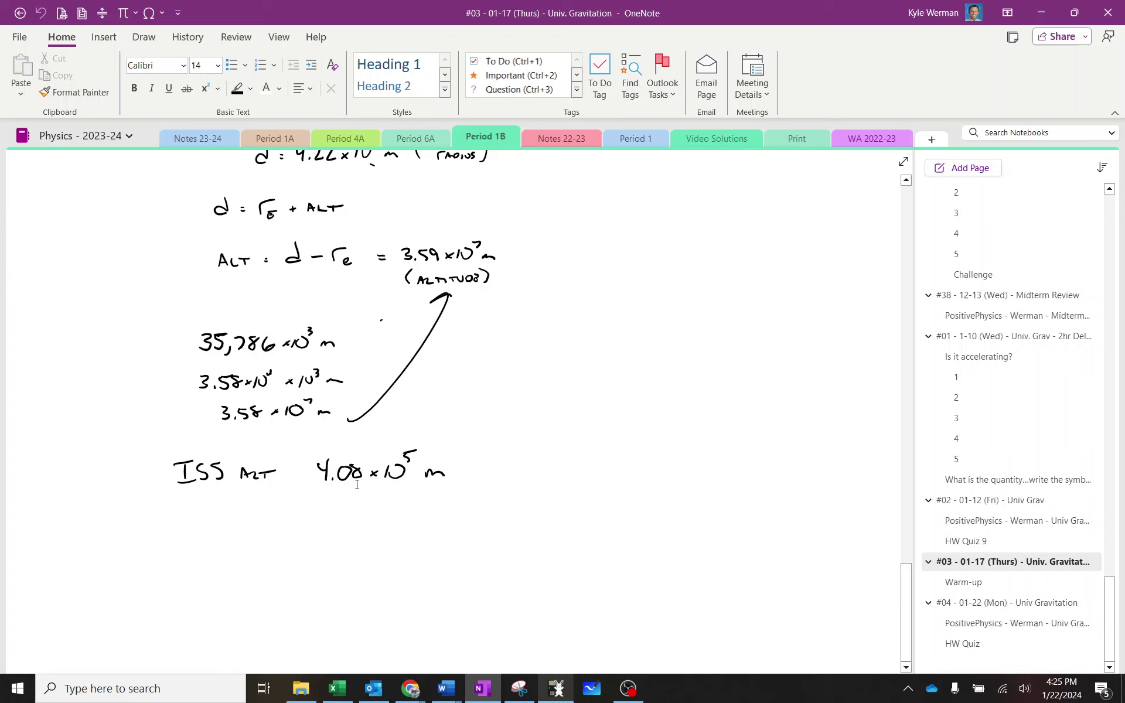
scroll(356, 485, "up", 3)
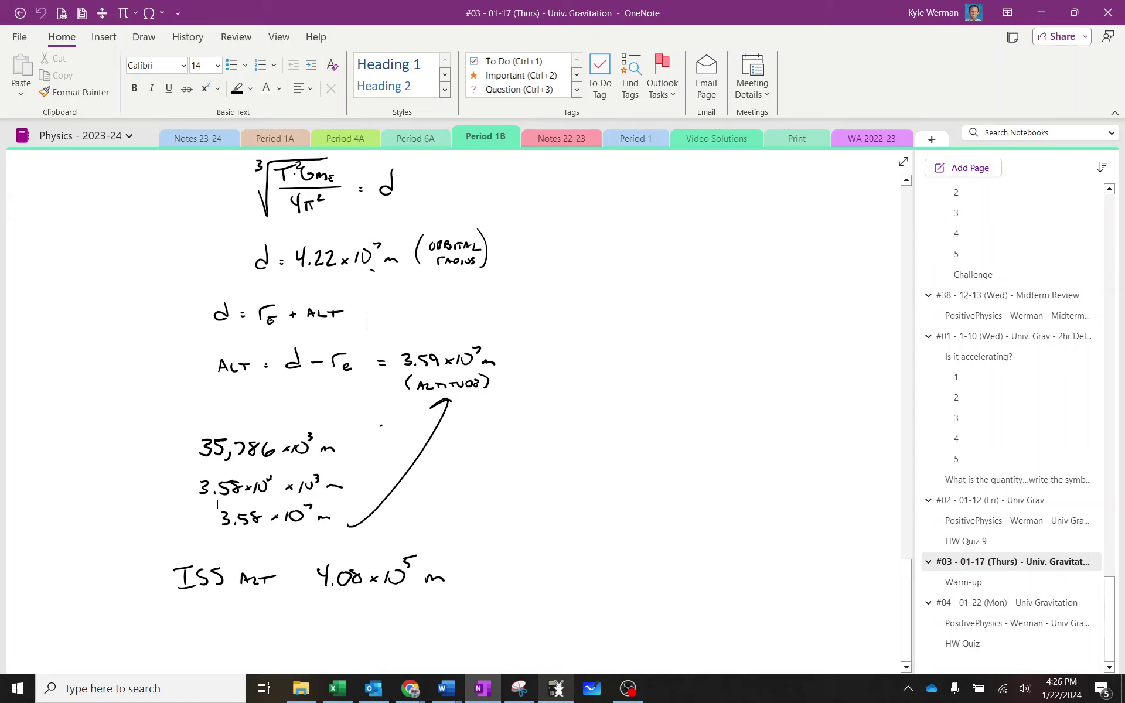
mouse_move(215, 508)
left_mouse_down()
mouse_move(349, 534)
mouse_move(495, 607)
left_mouse_up()
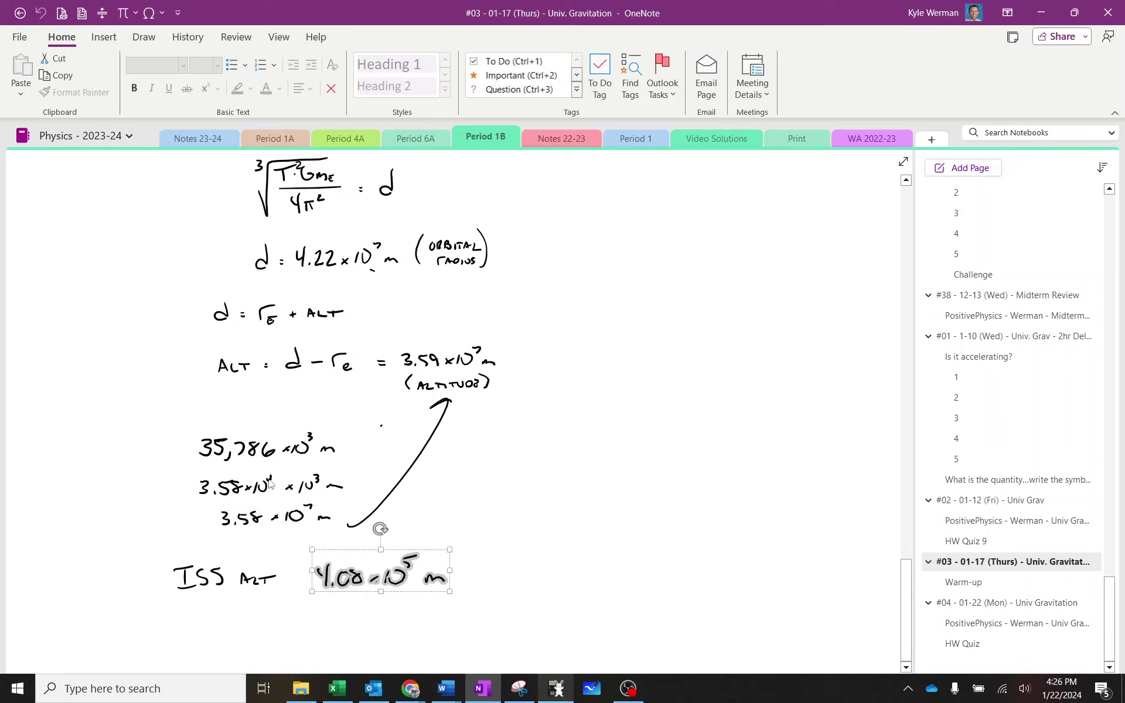
left_click(436, 532)
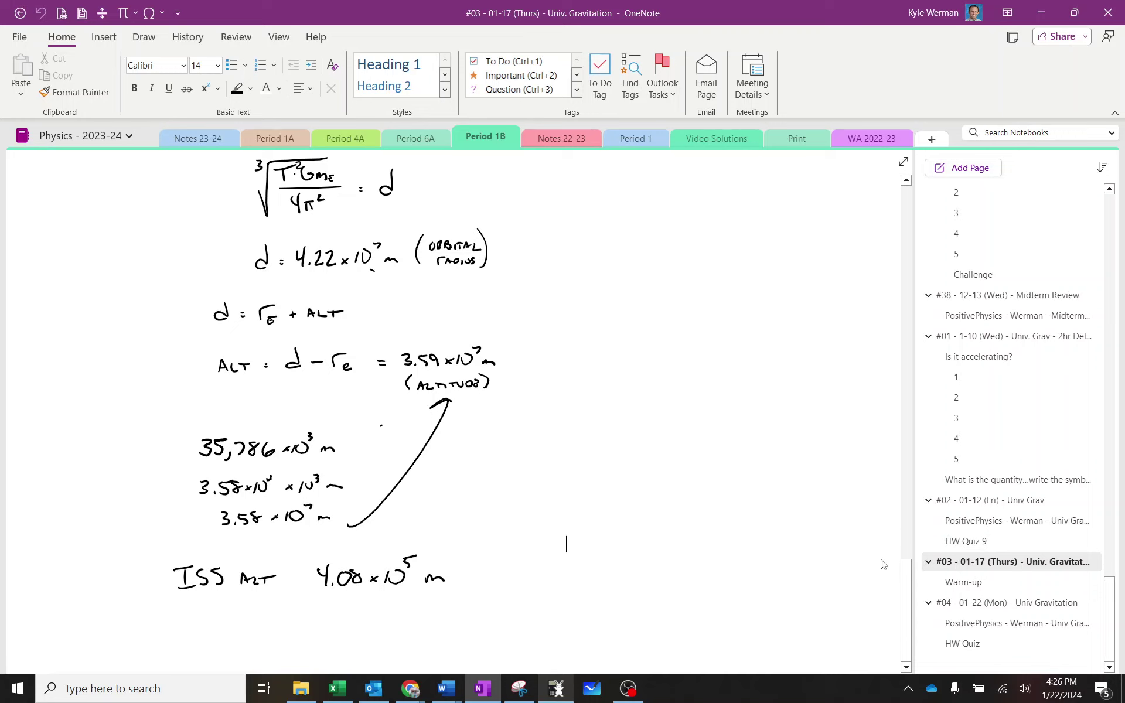
scroll(485, 499, "up", 5)
scroll(485, 500, "up", 8)
scroll(485, 499, "up", 3)
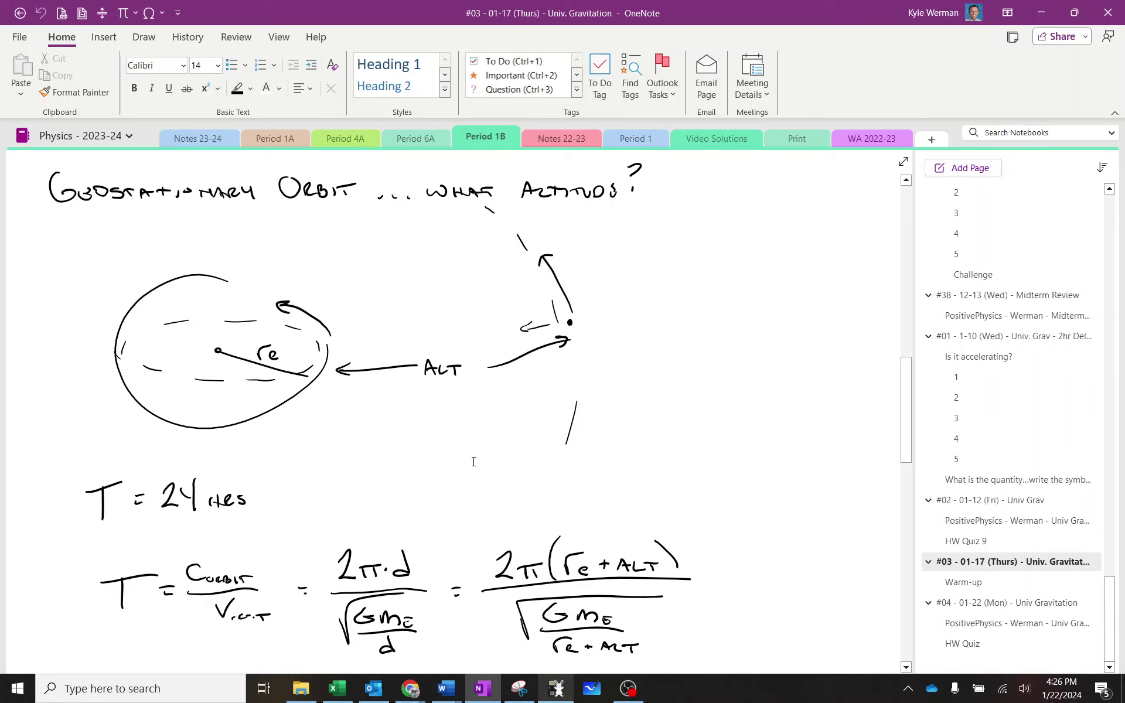
scroll(473, 461, "down", 2)
scroll(474, 461, "down", 2)
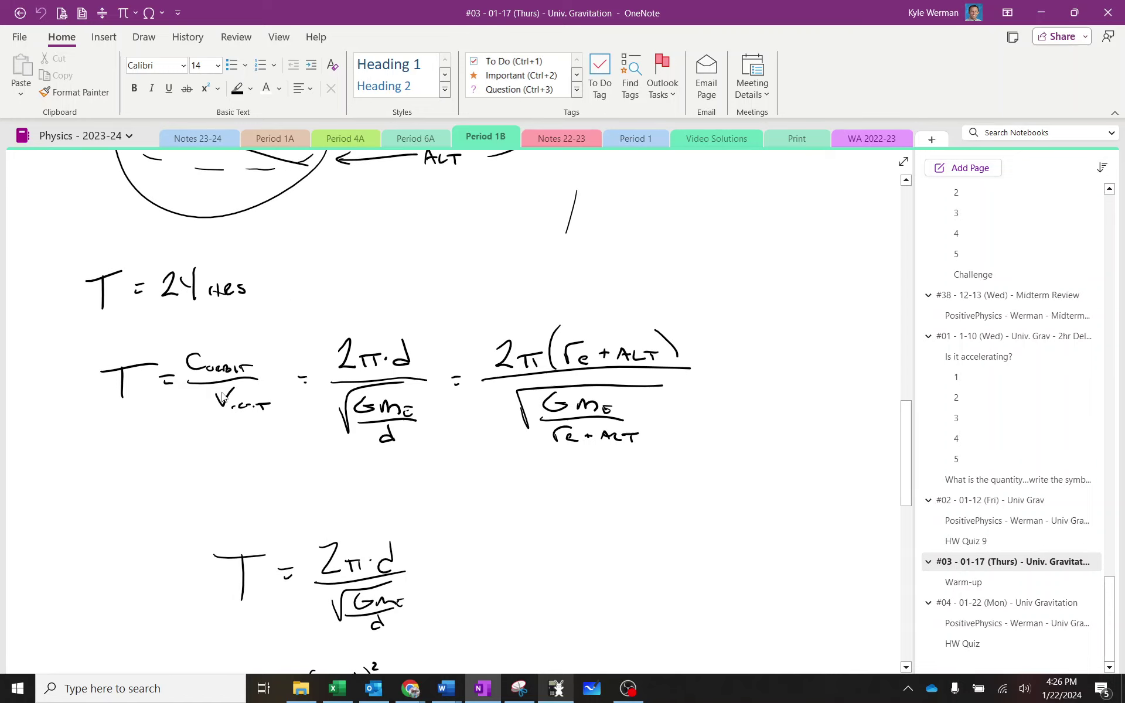
scroll(320, 378, "down", 2)
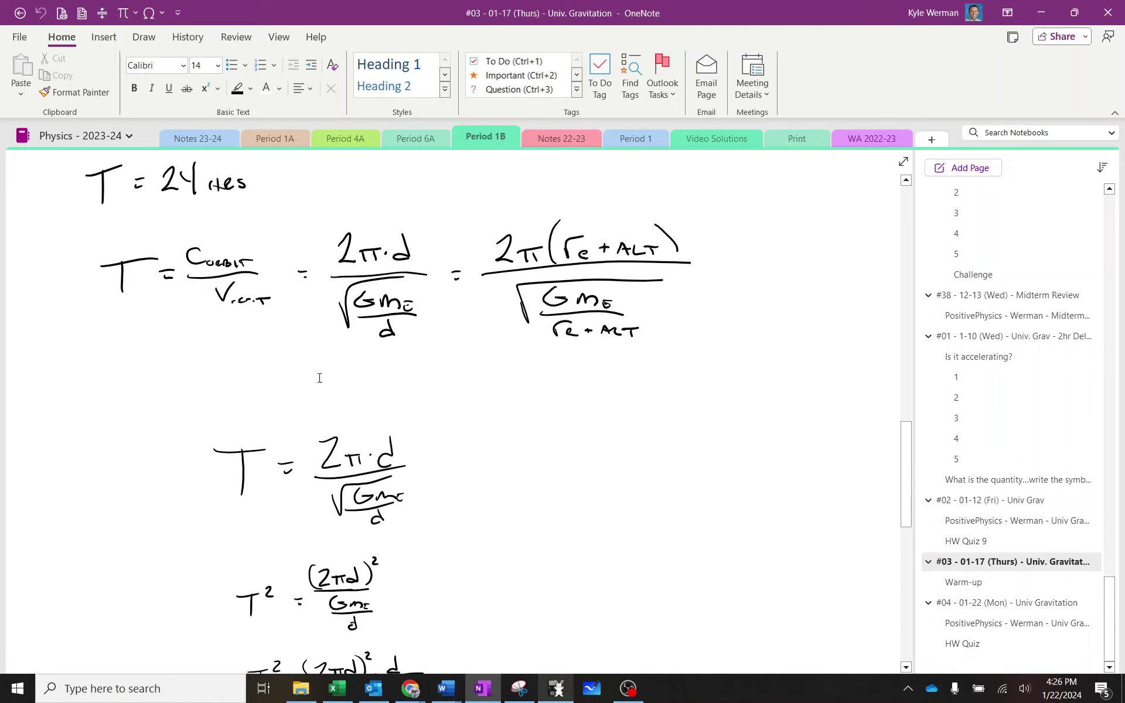
scroll(319, 378, "down", 4)
scroll(477, 390, "down", 1)
scroll(470, 482, "down", 1)
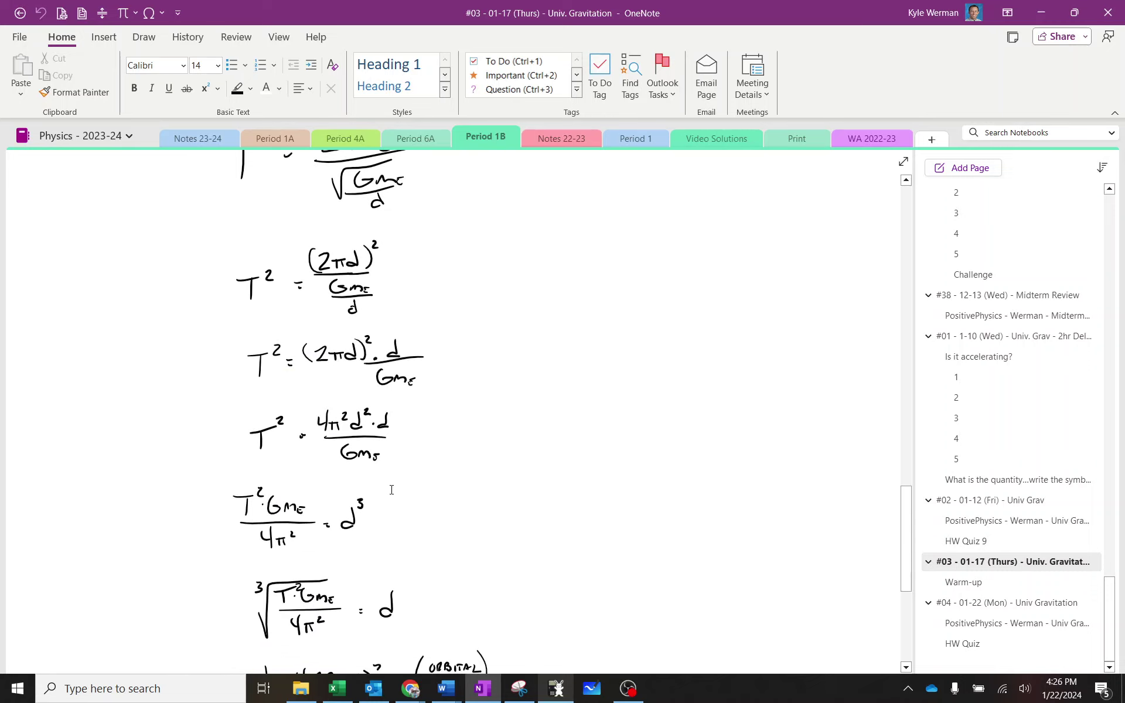
scroll(392, 489, "down", 2)
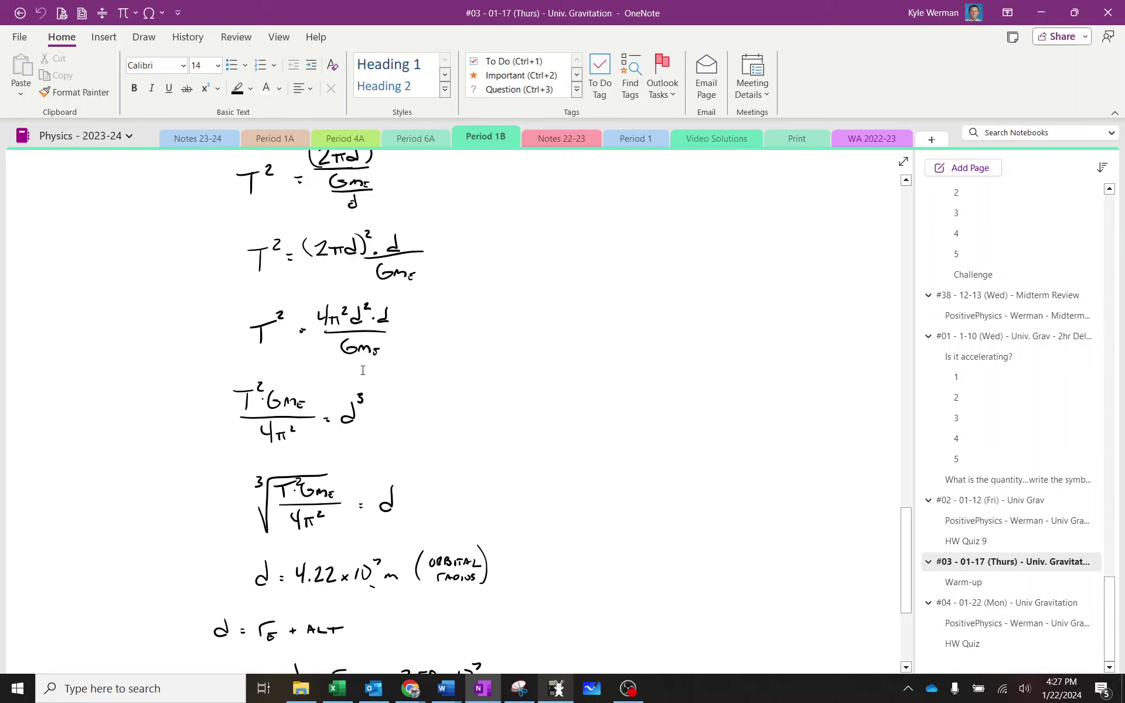
scroll(433, 403, "down", 4)
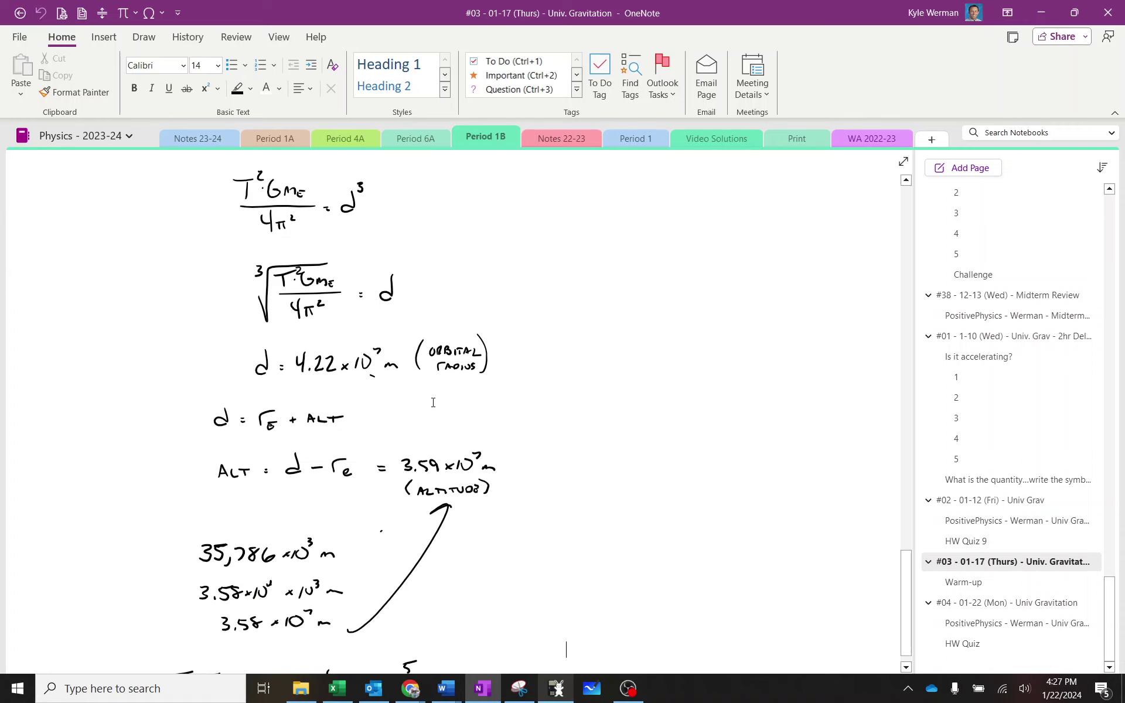
scroll(492, 398, "down", 3)
scroll(508, 434, "down", 1)
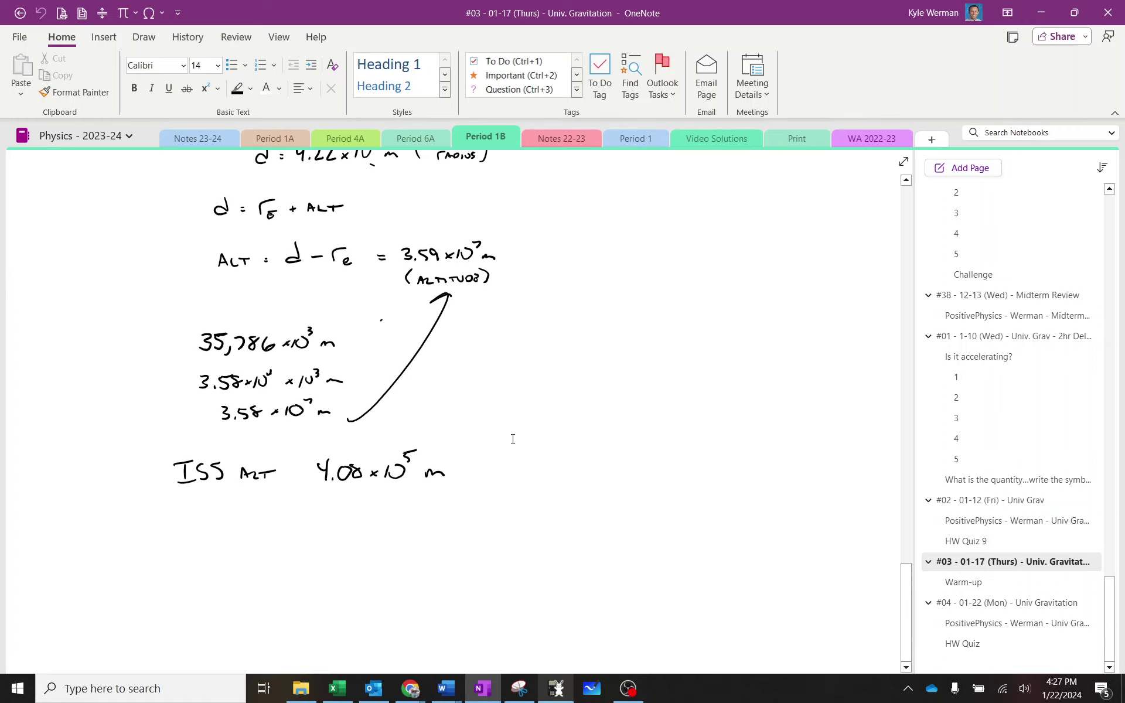
scroll(470, 434, "up", 2)
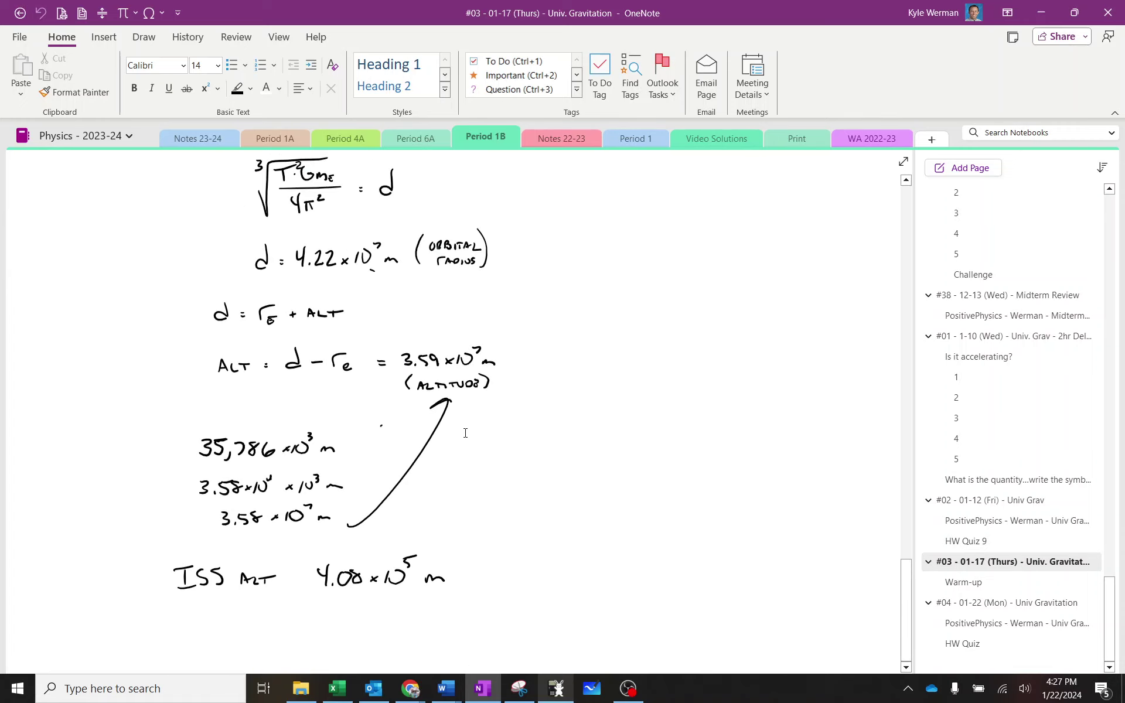